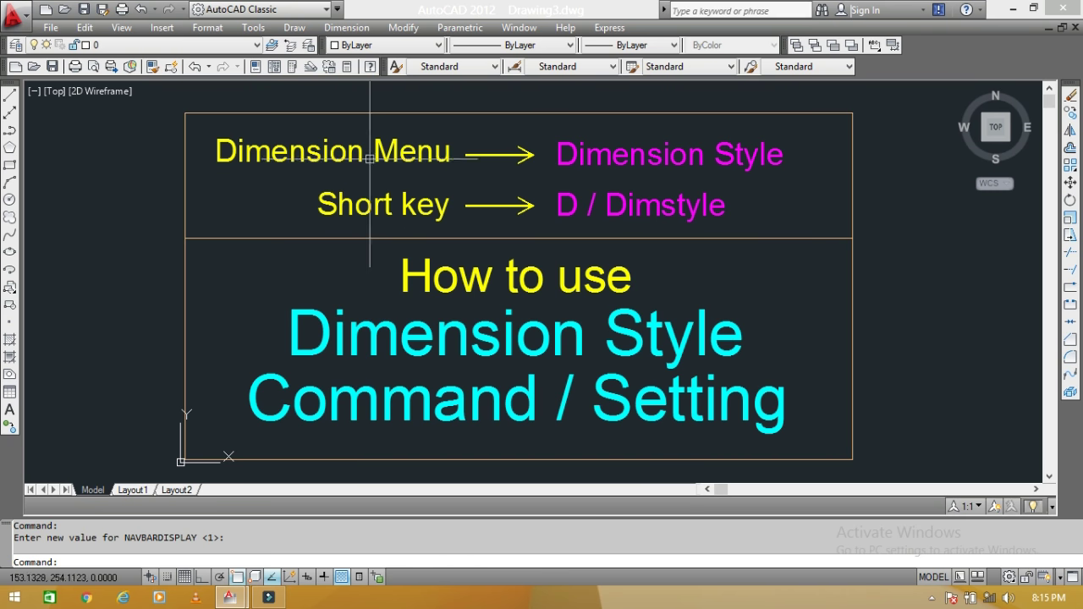
Step: Run the D (DIMSTYLE) command to bring up the Dimension Style Manager
type("D")
key("Return")
Step: Select the Standard style, cancel a new style, and open Modify for Standard
left_click_drag(670, 76, 741, 93)
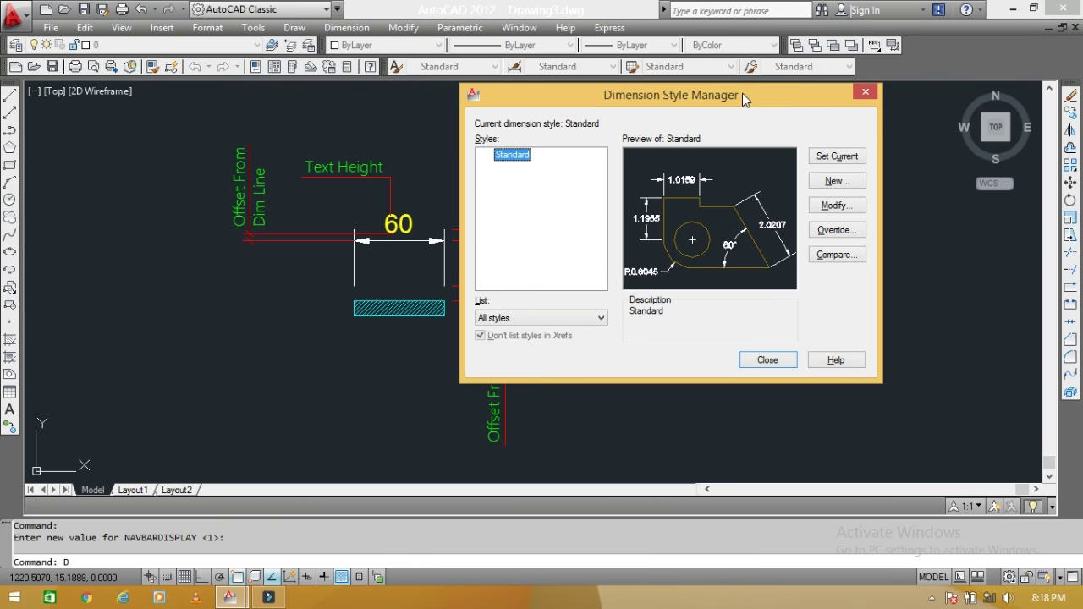
left_click(512, 161)
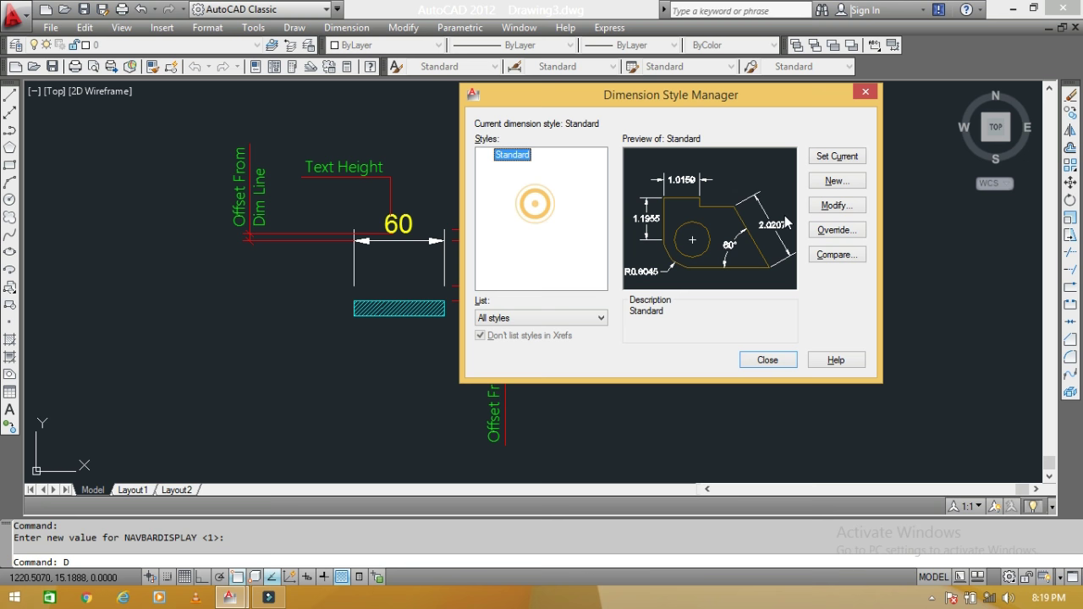
left_click(836, 185)
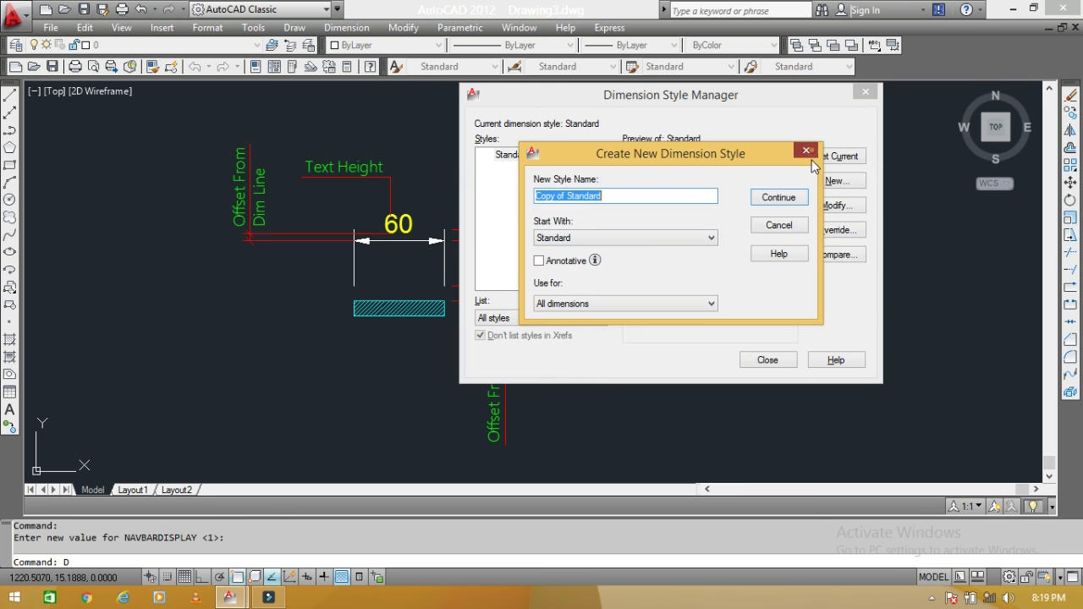
left_click(805, 151)
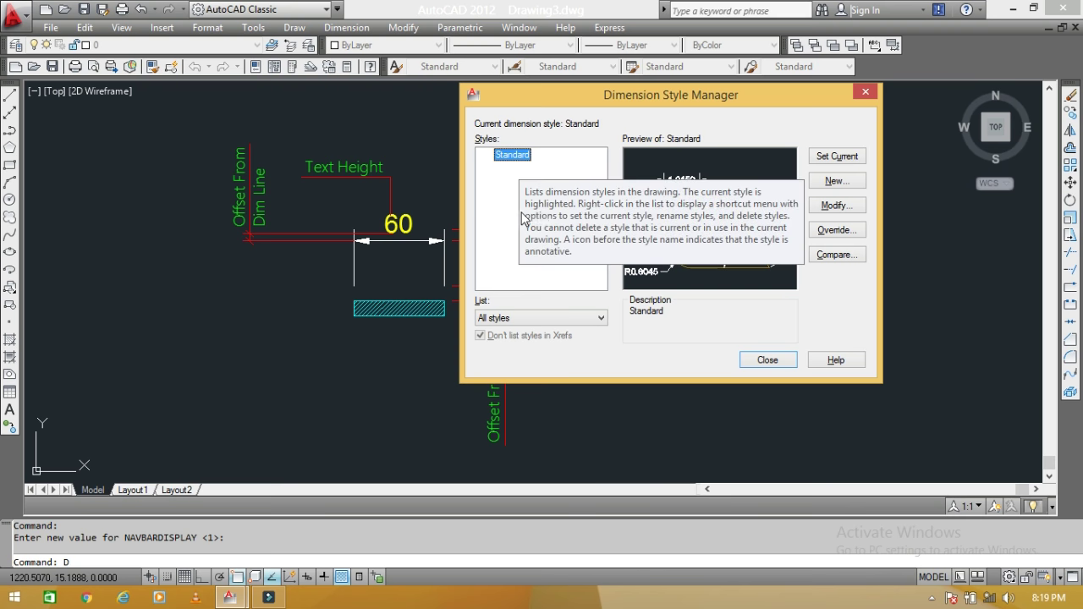
left_click(512, 154)
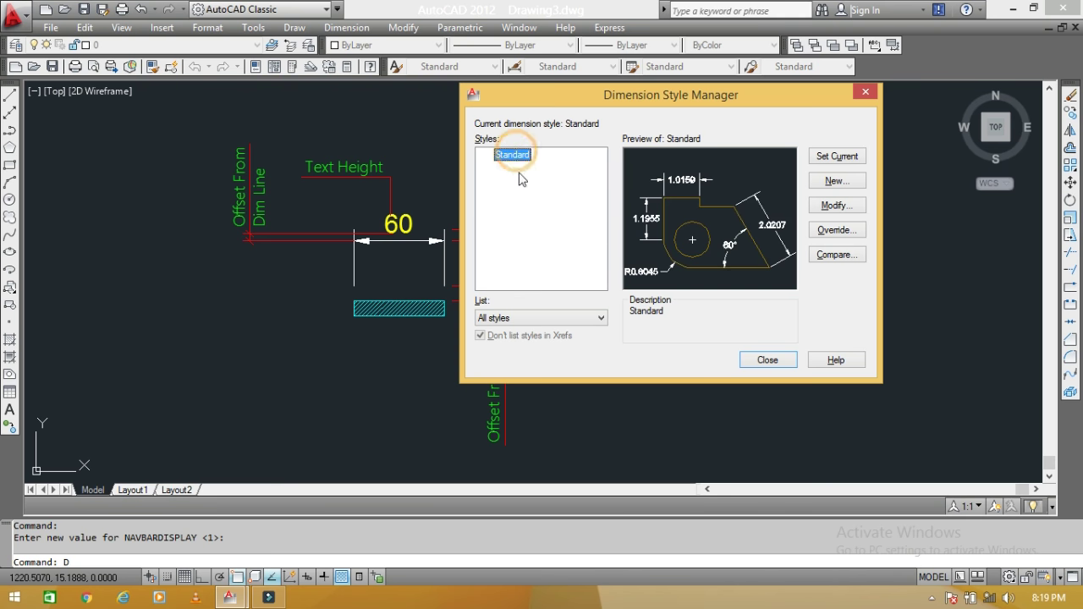
left_click(835, 206)
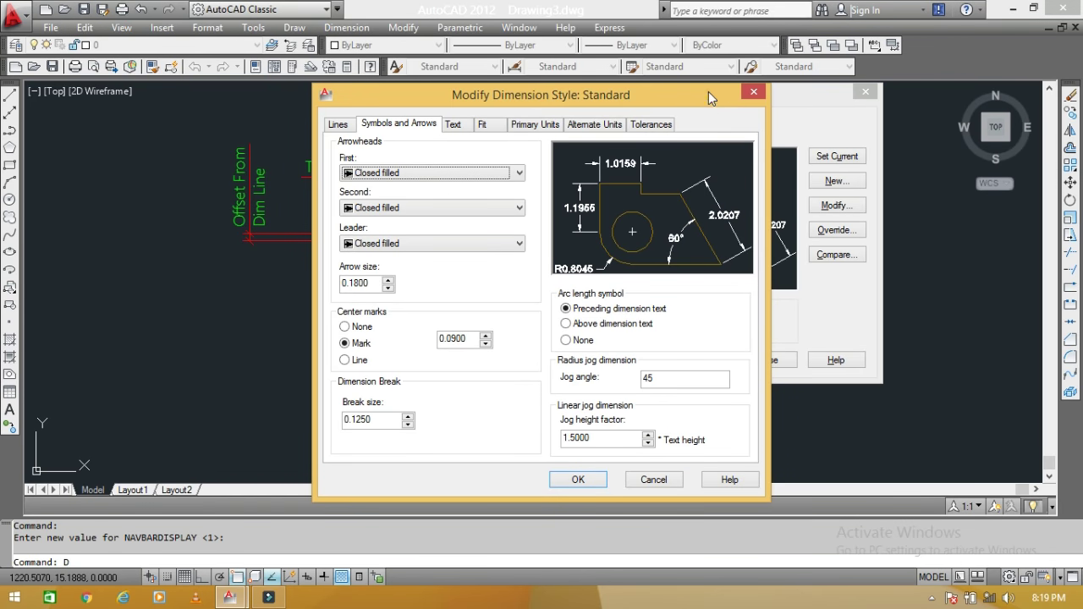
Step: On the Lines tab, set dimension line colour, linetype and lineweight to ByLayer
left_click_drag(708, 98, 714, 24)
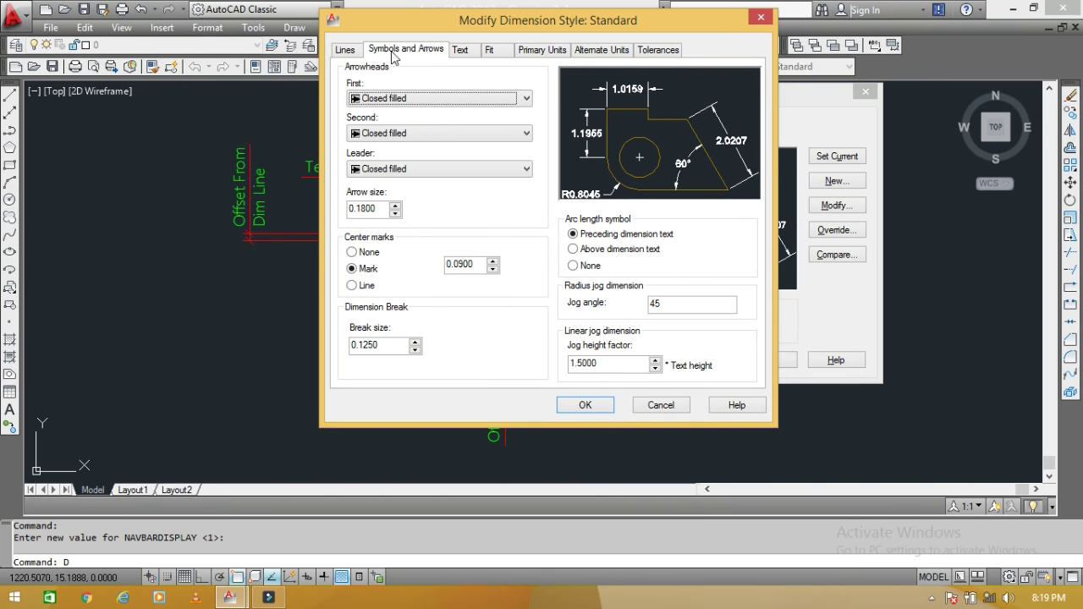
left_click(347, 48)
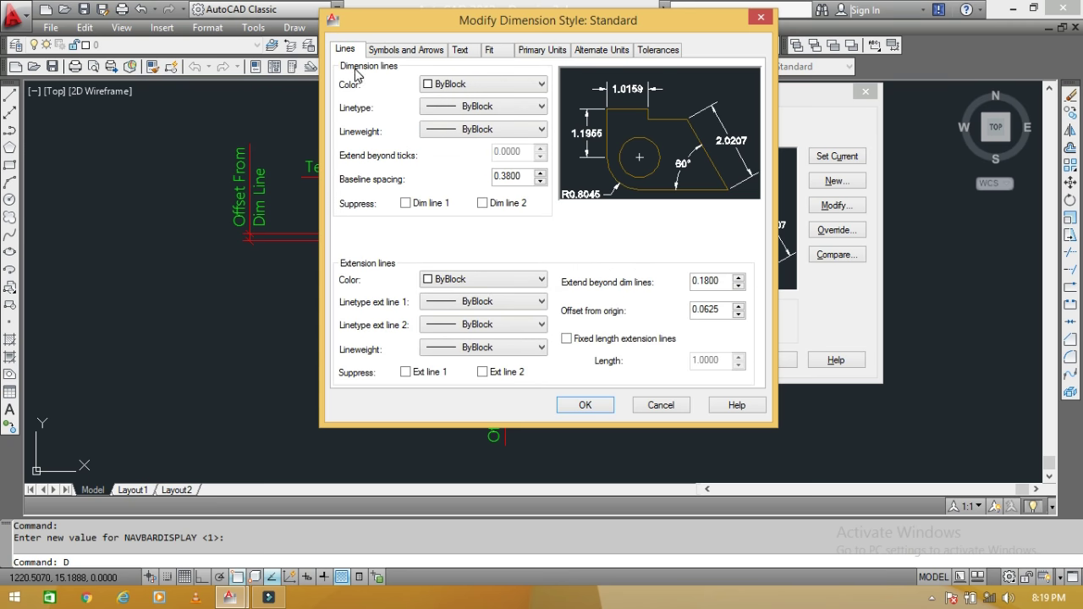
left_click(521, 84)
left_click(473, 100)
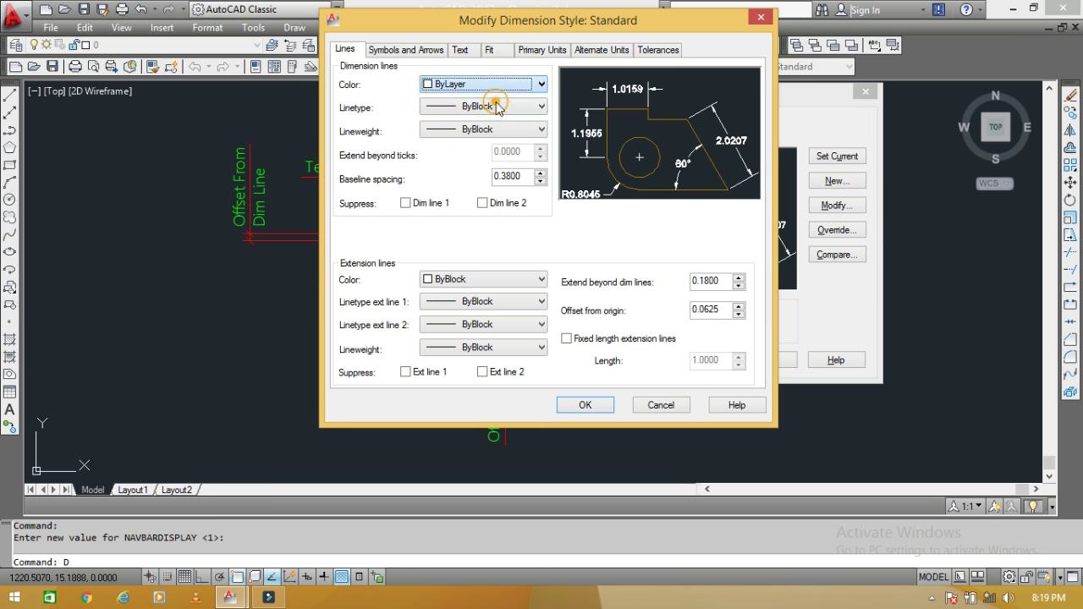
left_click(505, 106)
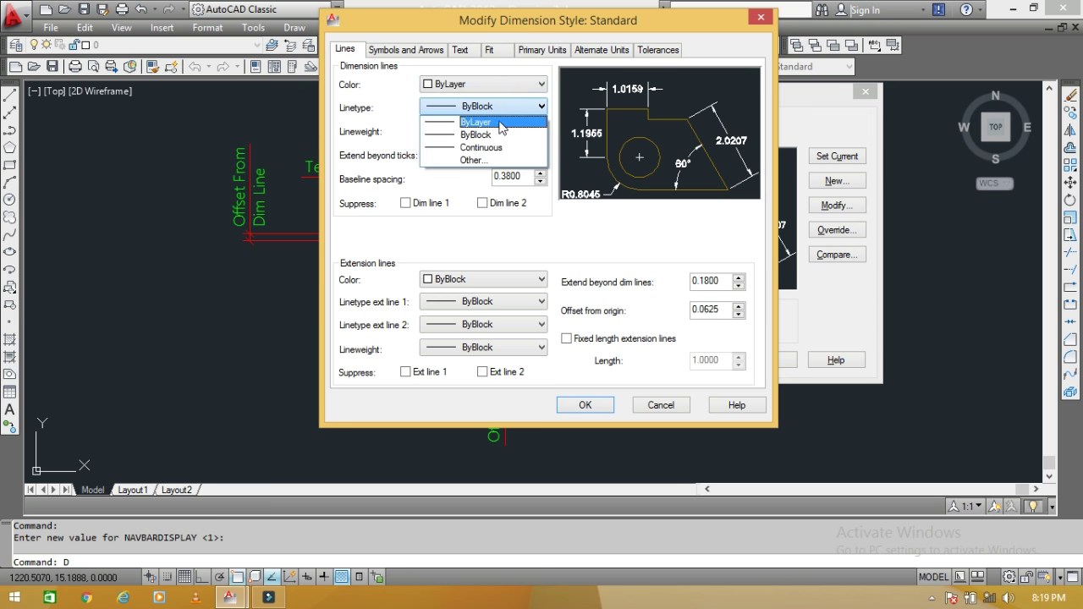
left_click(500, 118)
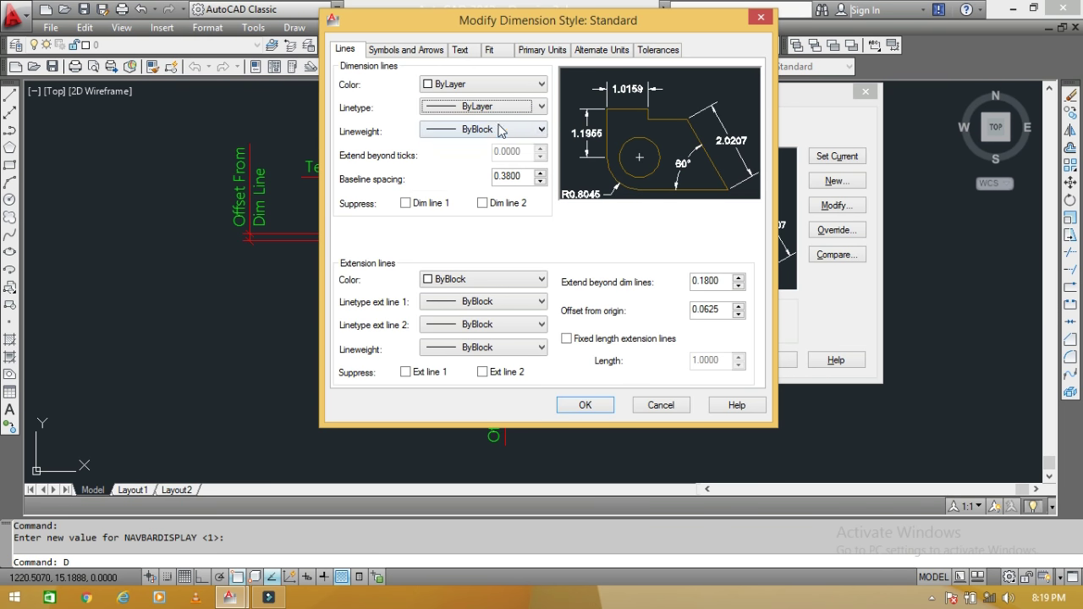
left_click(502, 130)
left_click(490, 145)
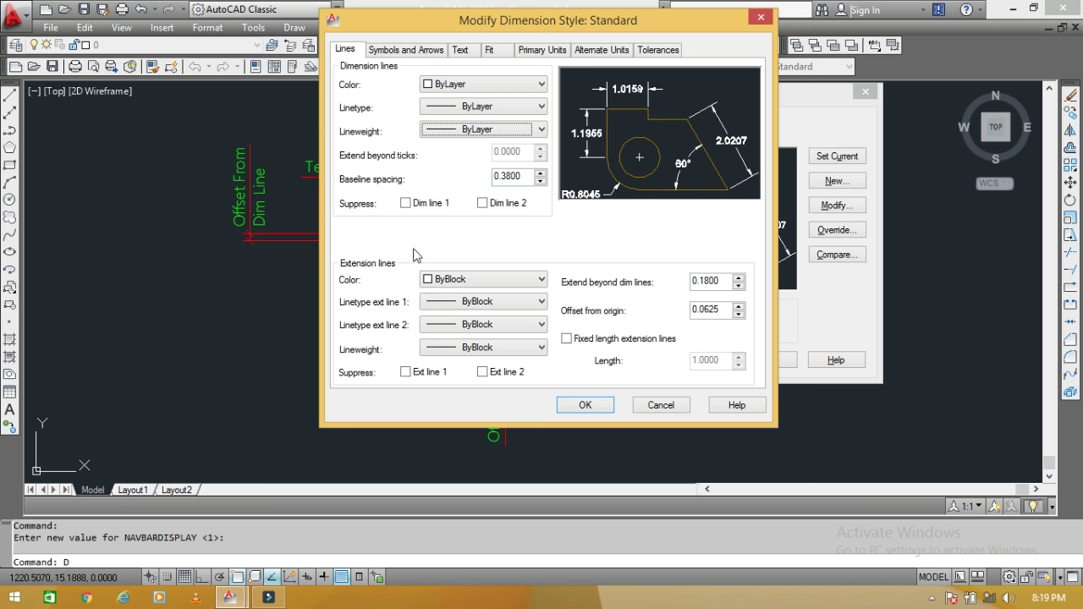
Step: Toggle Suppress Dim line 1 and 2 on, then back off so both show
left_click(406, 203)
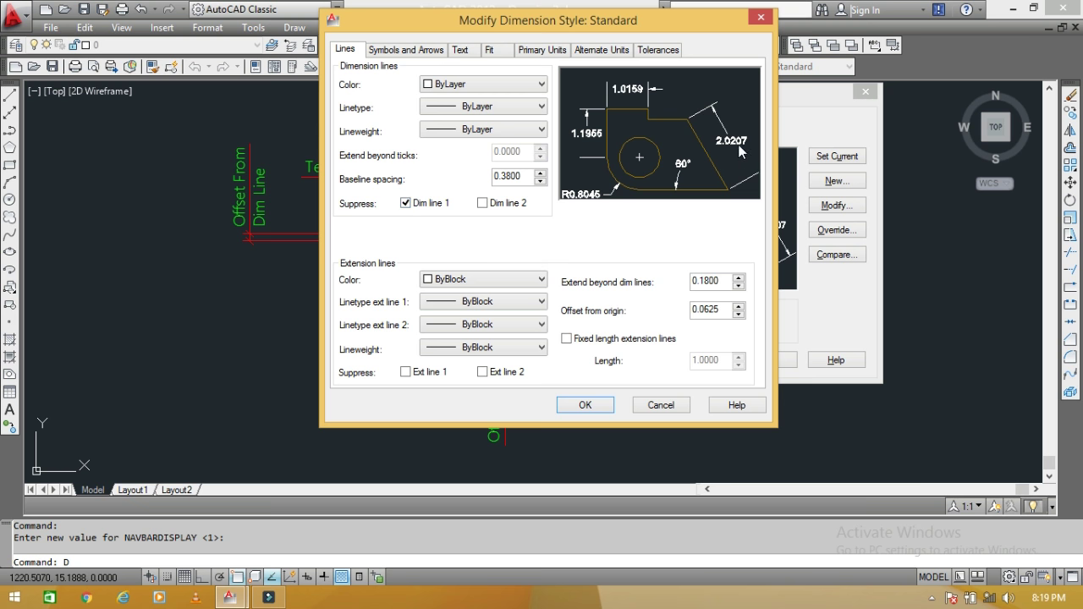
left_click(489, 204)
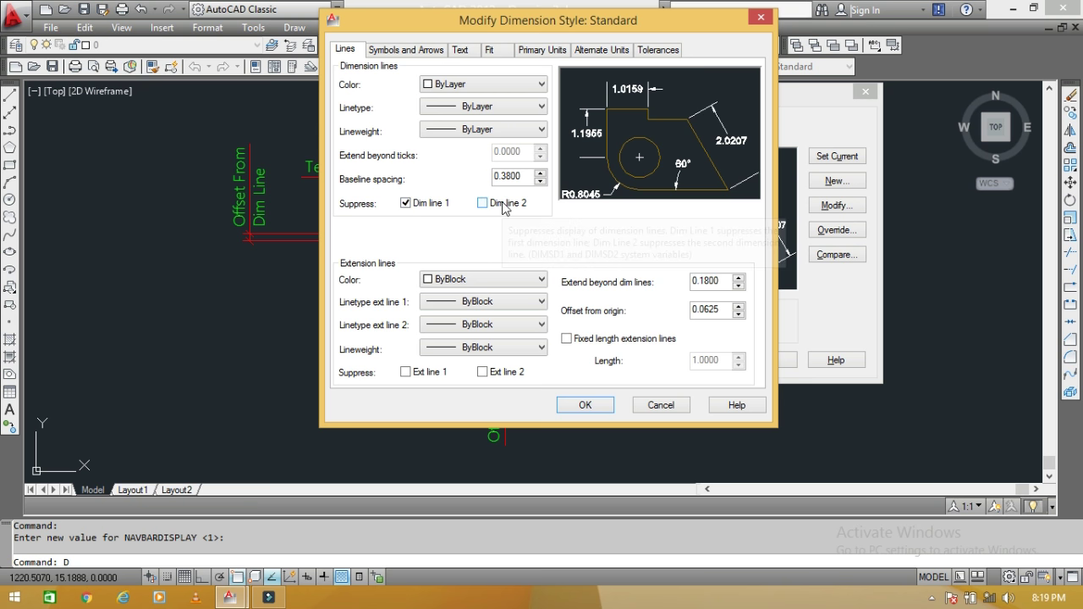
left_click(485, 204)
left_click(406, 203)
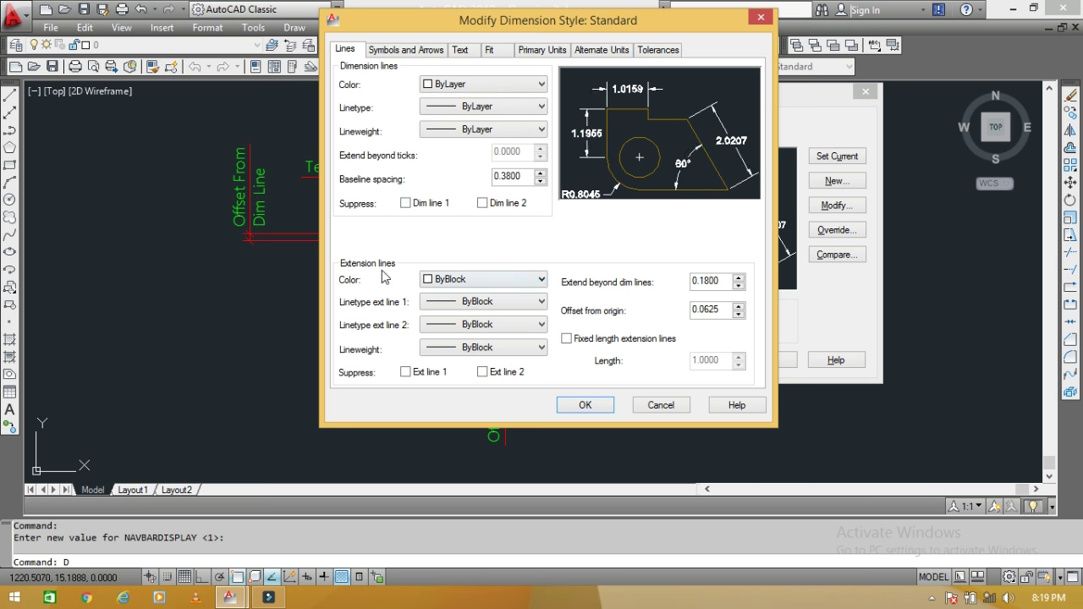
Step: Set extension line colour, ext line 1 and 2 linetypes, and lineweight to ByLayer
left_click(507, 284)
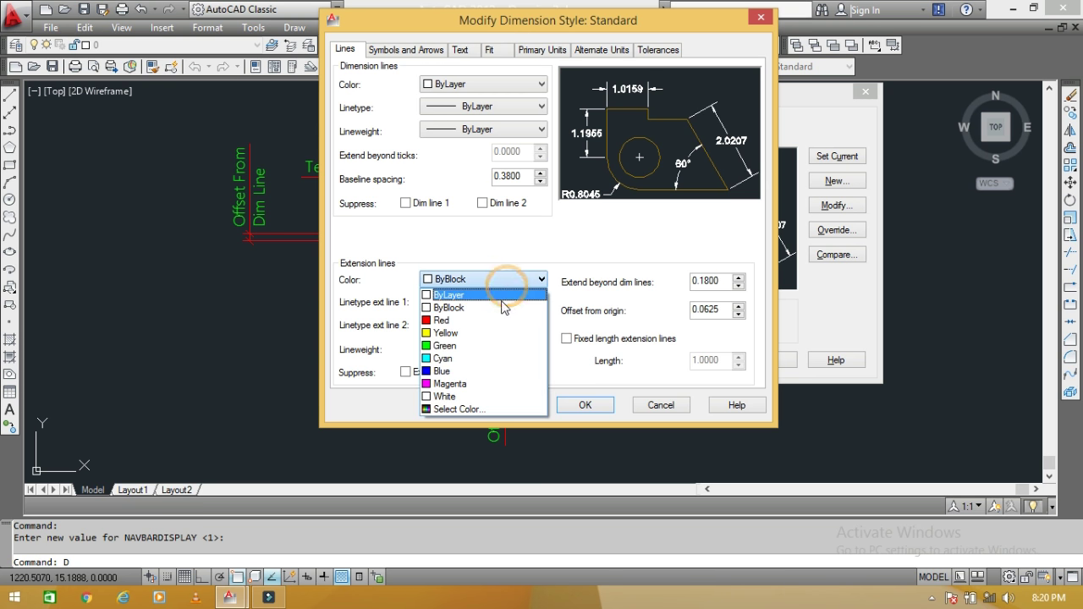
left_click(498, 296)
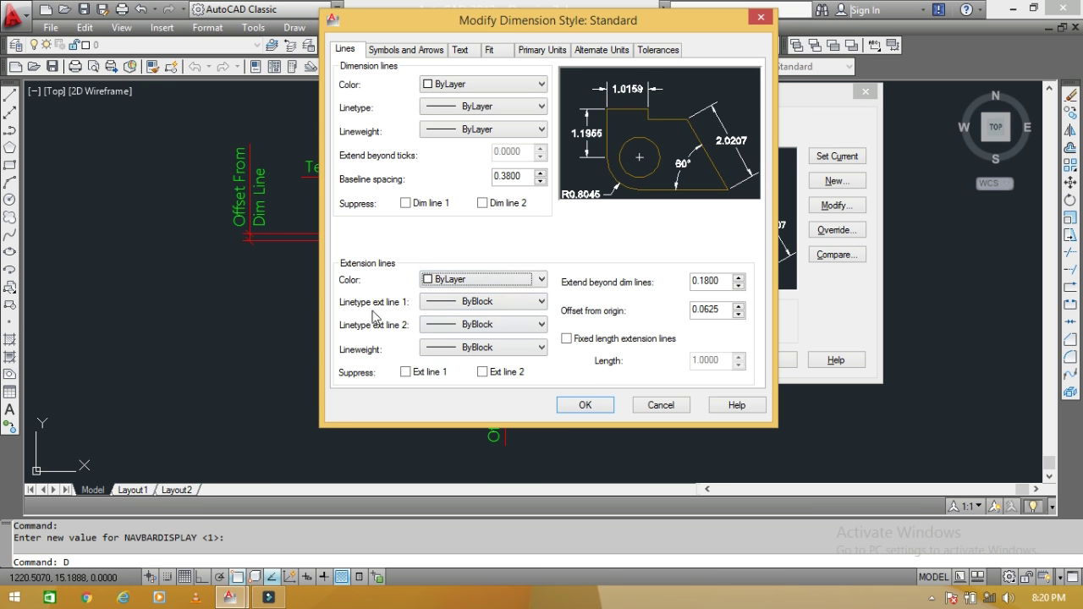
left_click(474, 303)
left_click(486, 314)
left_click(497, 326)
left_click(491, 340)
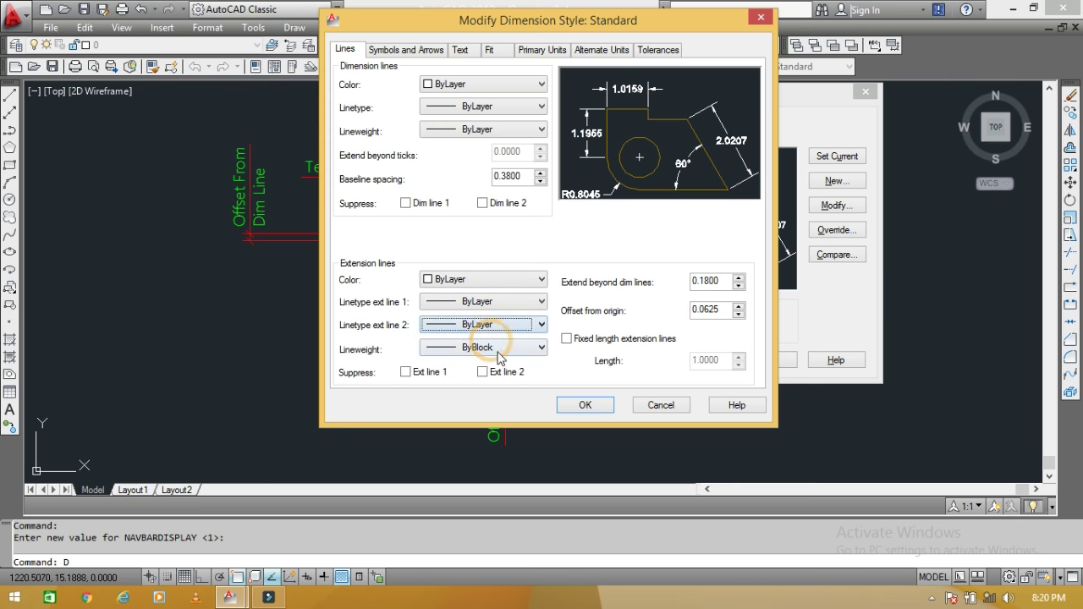
left_click(508, 348)
left_click(494, 7)
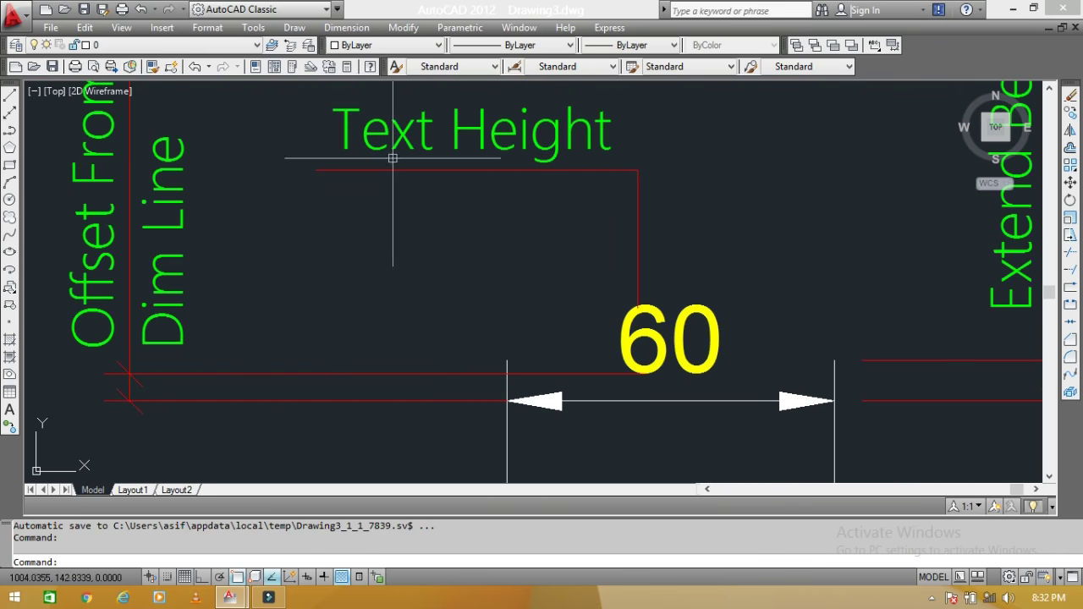
Step: Pan and zoom around the 60 dimension to review its Text Height and Offset labels
middle_click_drag(827, 347, 508, 301)
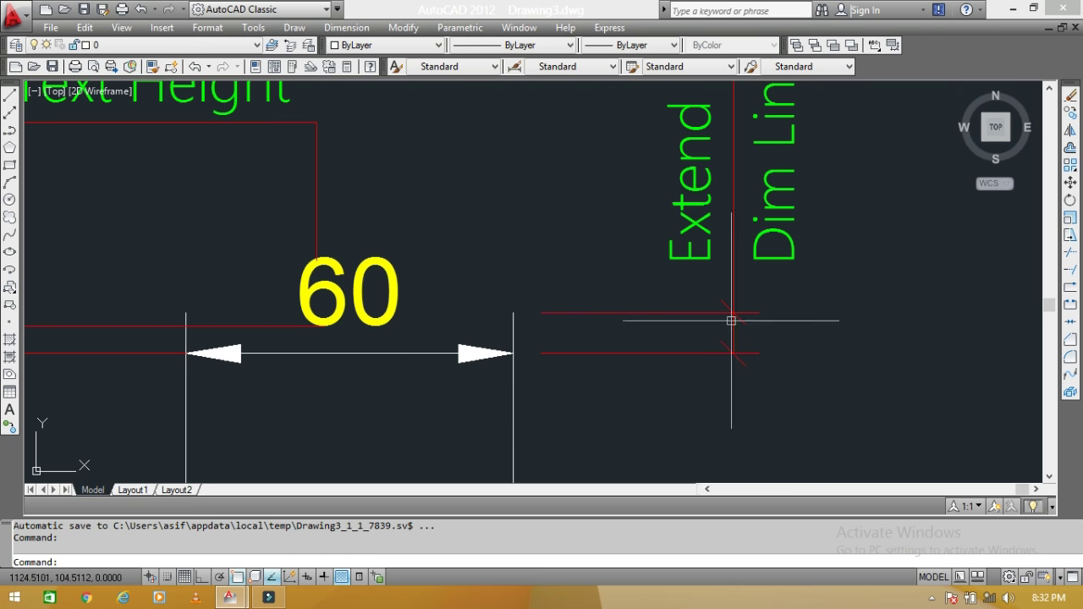
scroll(730, 317, "down", 3)
middle_click_drag(700, 235, 701, 337)
middle_click_drag(454, 423, 796, 327)
scroll(795, 326, "up", 2)
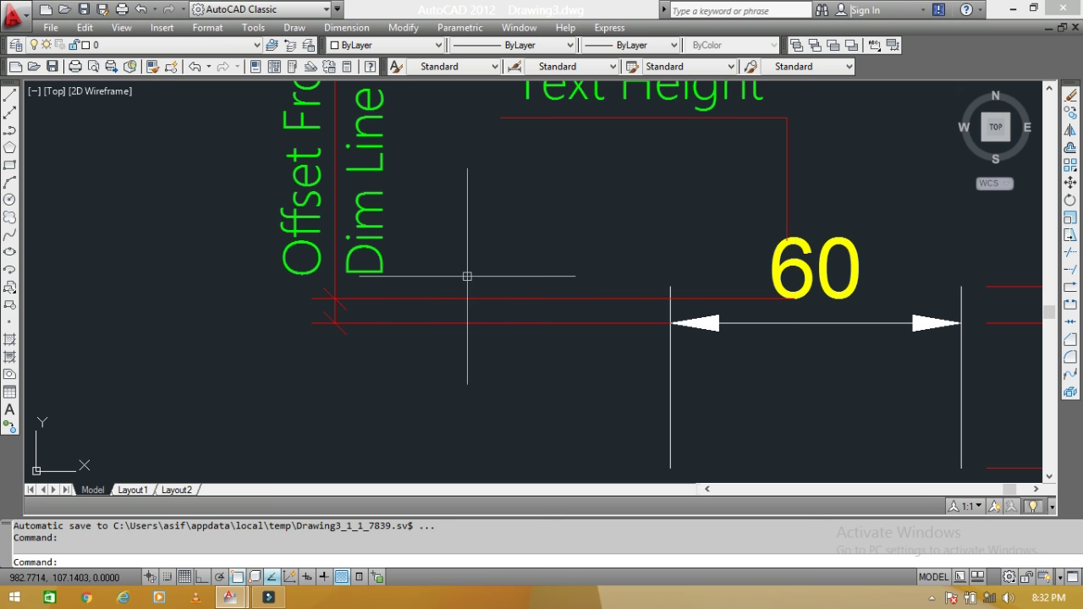
middle_click_drag(465, 271, 511, 447)
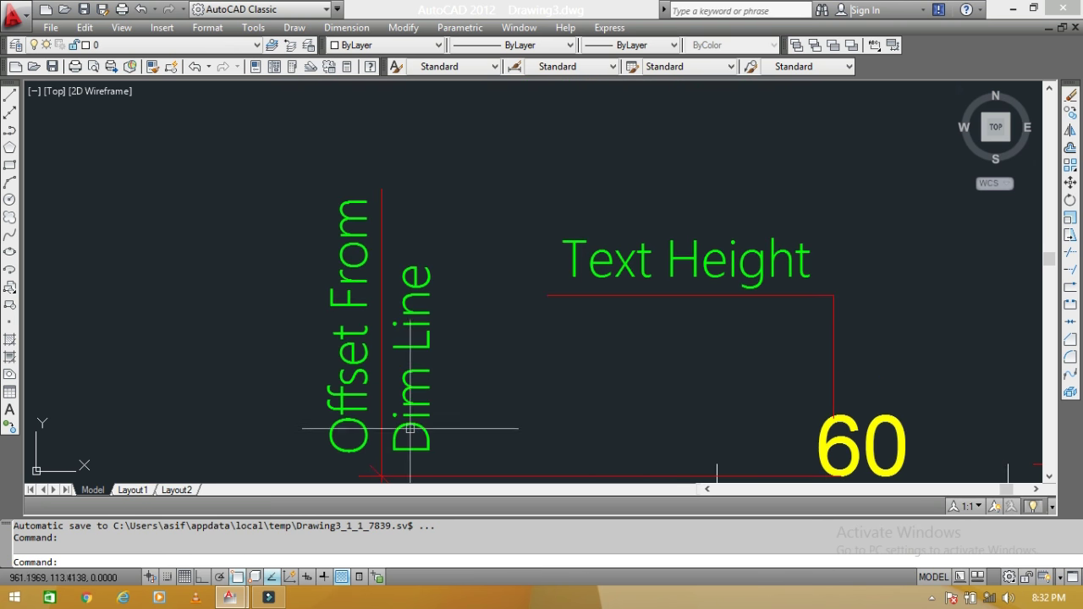
scroll(421, 396, "down", 3)
mouse_move(897, 473)
middle_mouse_down()
mouse_move(766, 399)
mouse_move(744, 245)
middle_mouse_up()
scroll(697, 394, "up", 2)
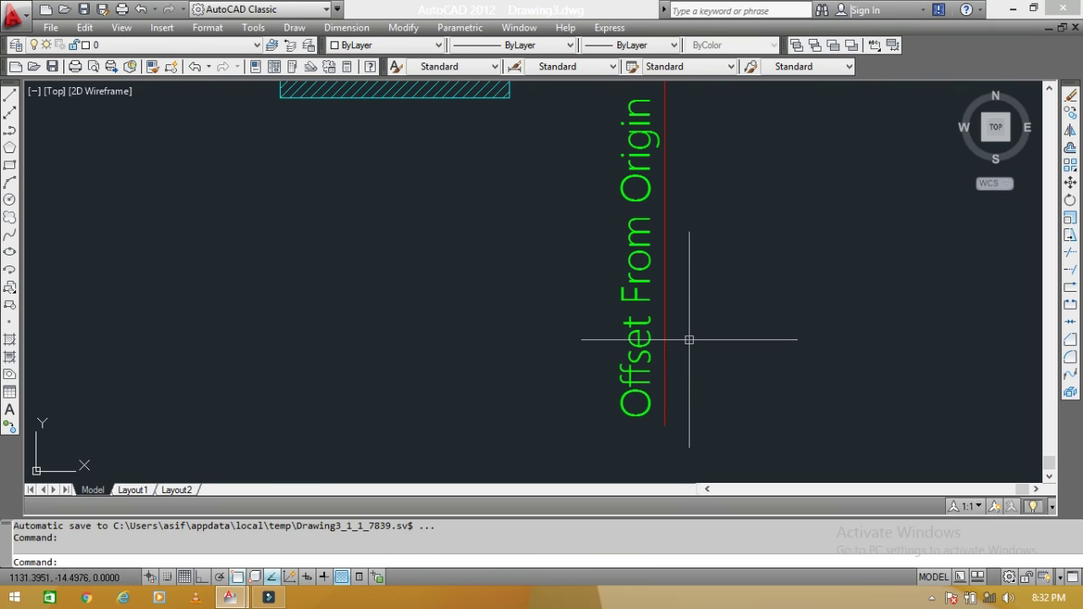
middle_click_drag(659, 143, 677, 249)
scroll(673, 248, "down", 1)
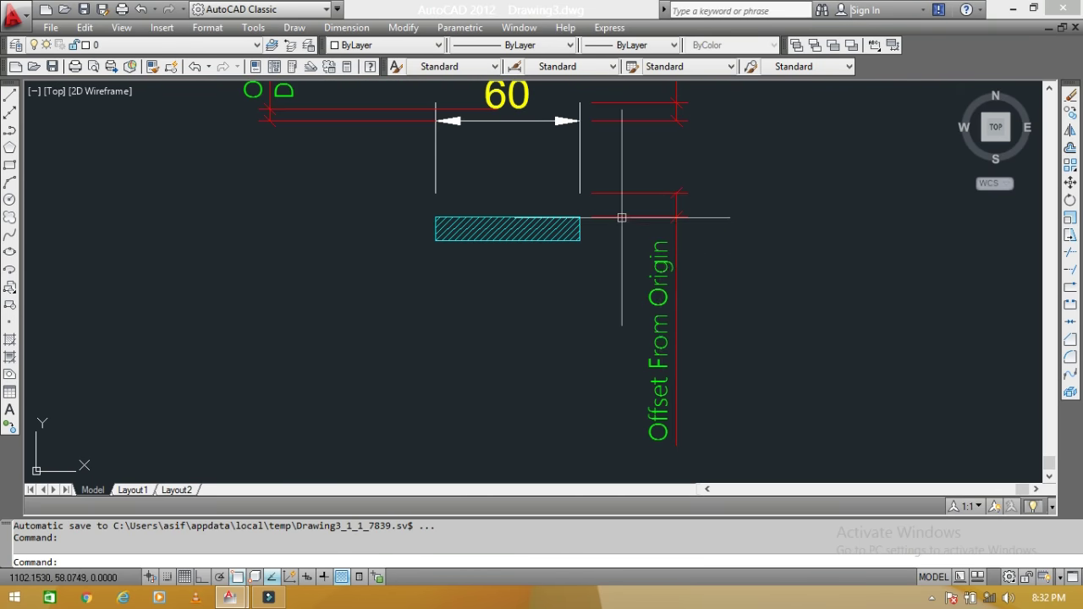
middle_click_drag(622, 217, 709, 374)
Step: Reopen the Standard style's line settings, noting the 0.1800 extend beyond dim lines value
type("d")
key("Return")
left_click(714, 173)
Step: Set Extend beyond dim lines to 1 and Offset from origin to 1.5
double_click(706, 281)
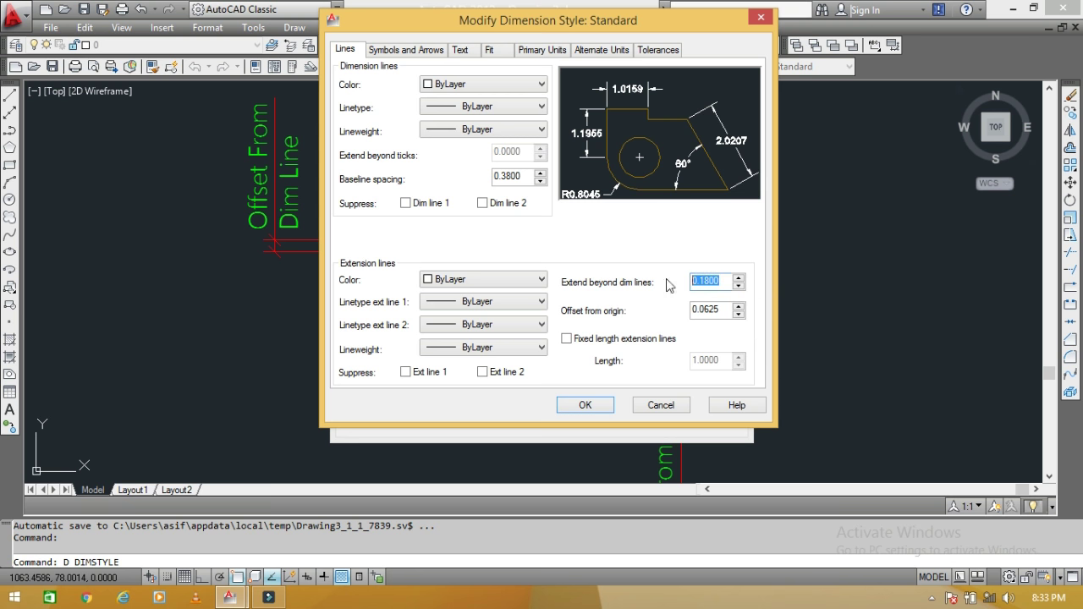
type("1")
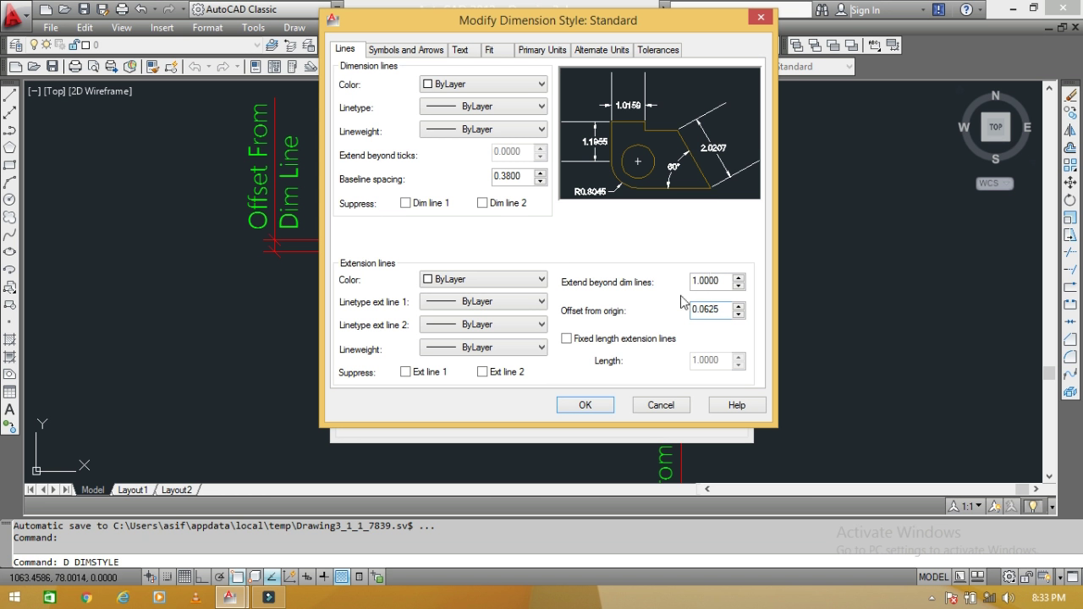
double_click(719, 309)
type("1.5")
left_click(711, 281)
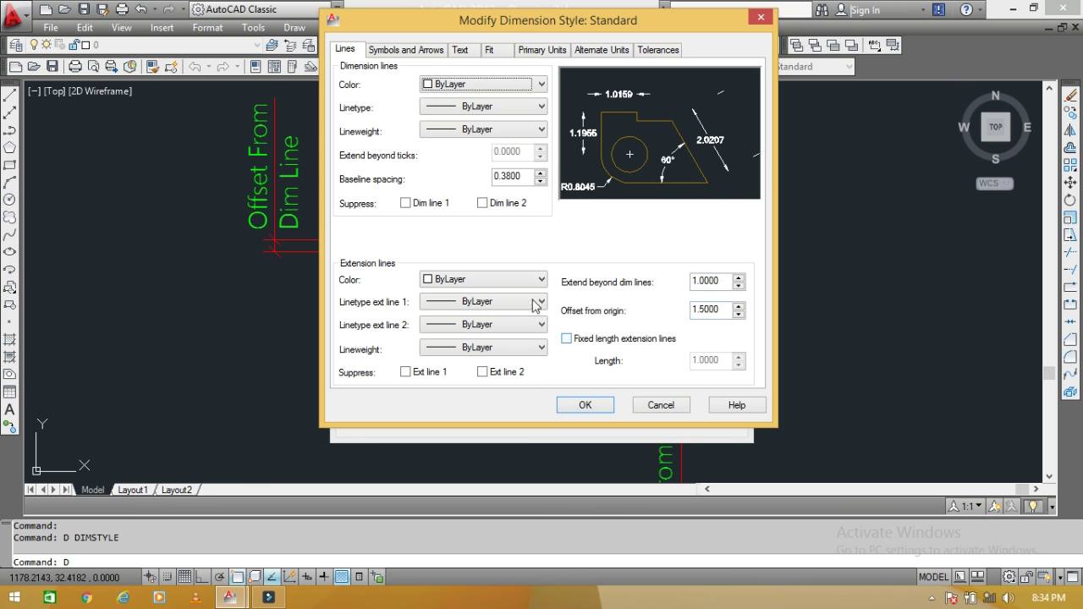
Step: Try Architectural tick arrowheads, then keep Closed filled for the arrowheads and leader
left_click(428, 53)
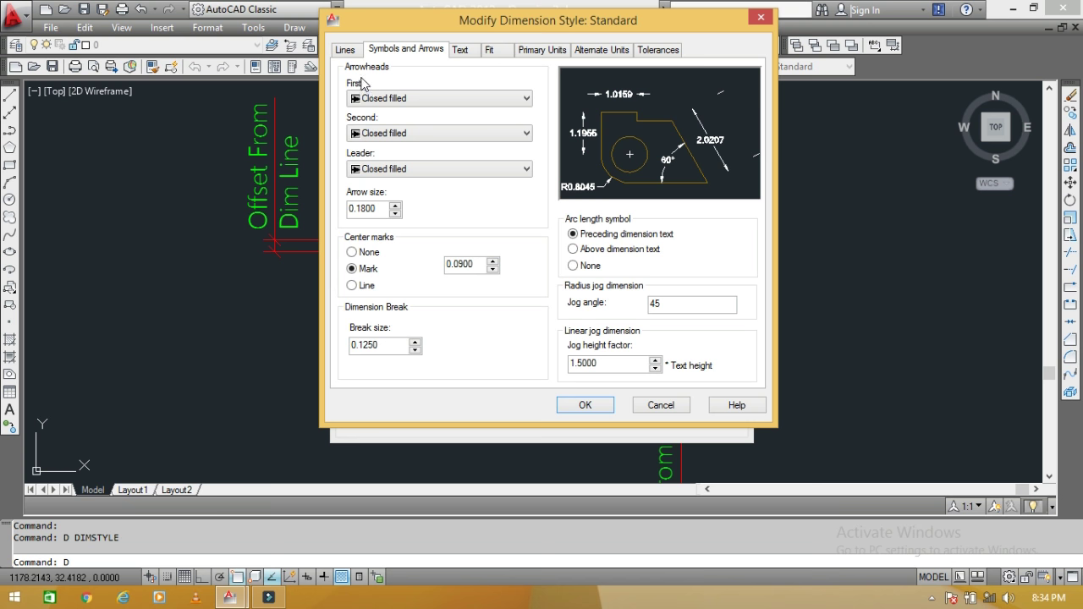
left_click(411, 98)
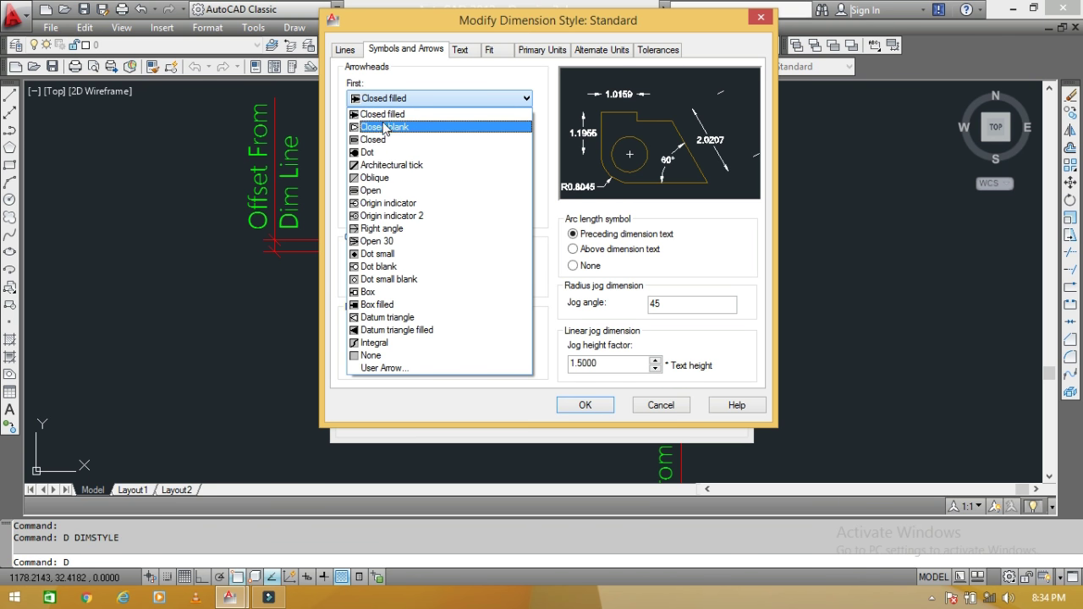
left_click(414, 167)
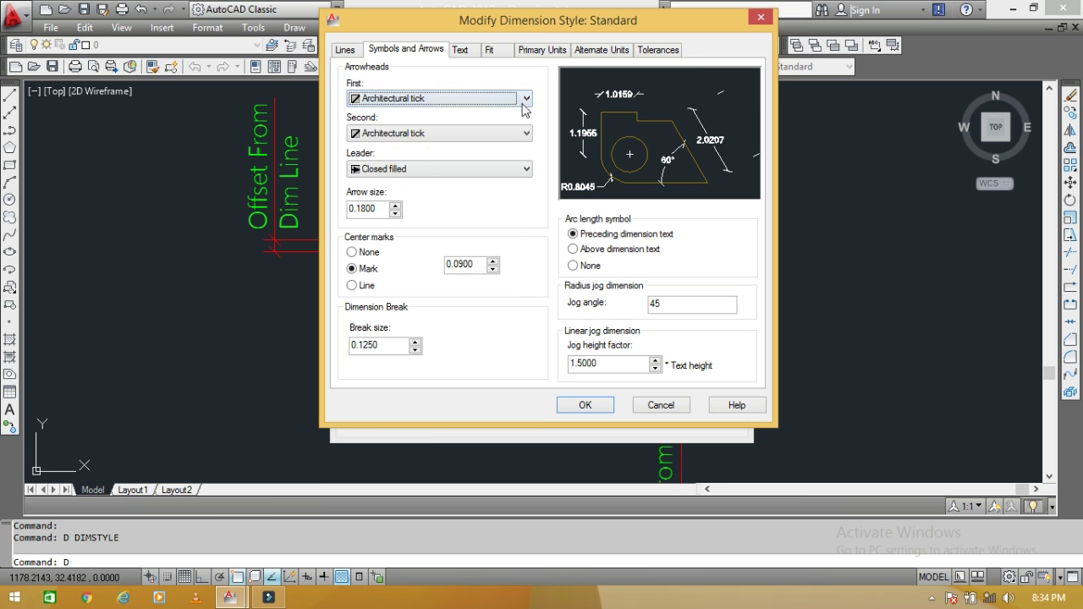
left_click(426, 98)
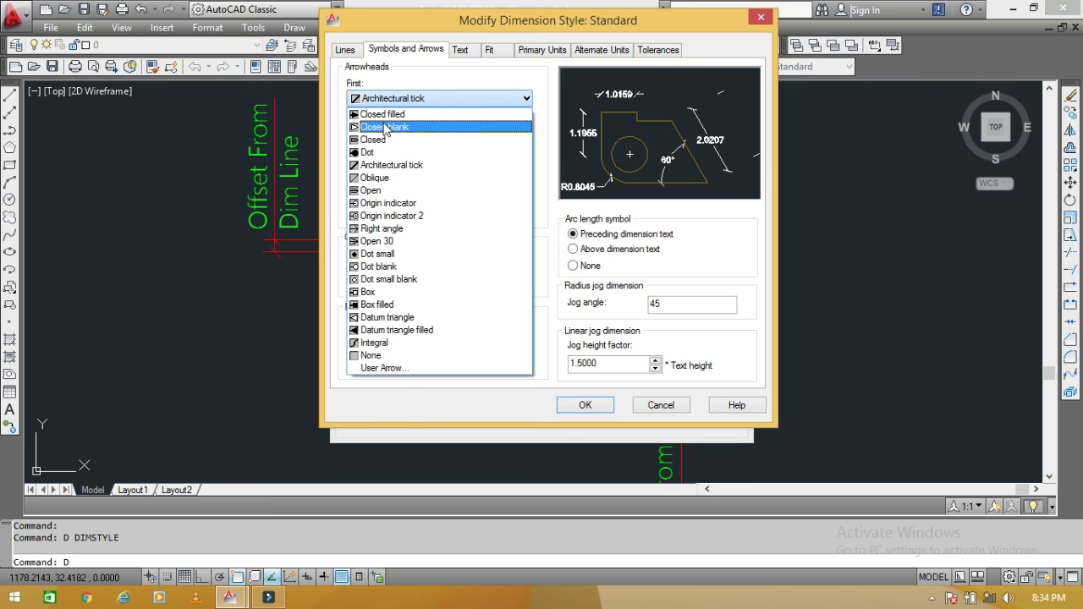
left_click(386, 115)
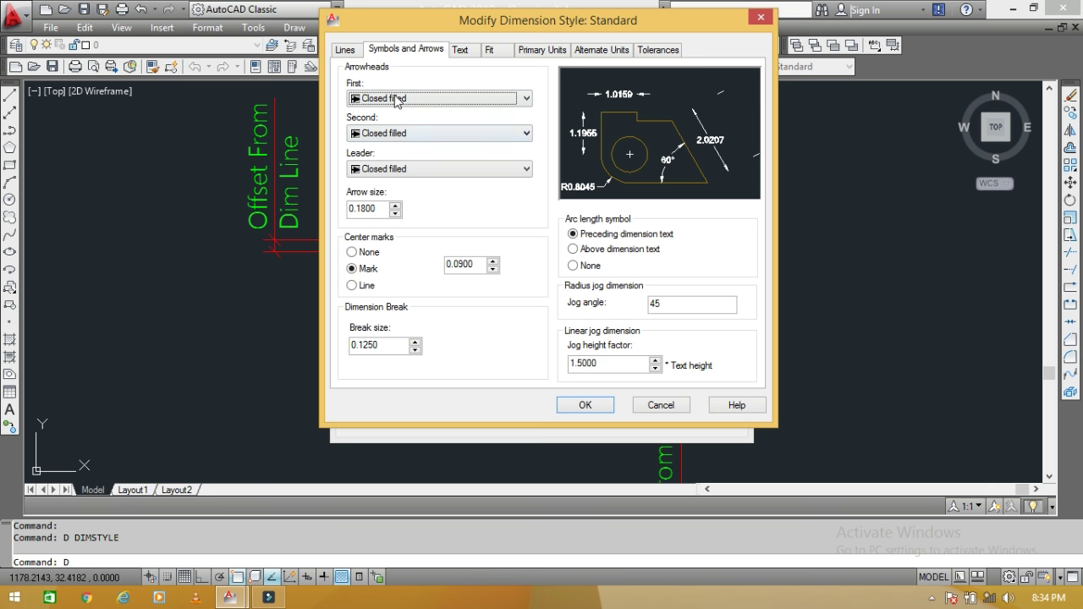
left_click(395, 170)
left_click(404, 172)
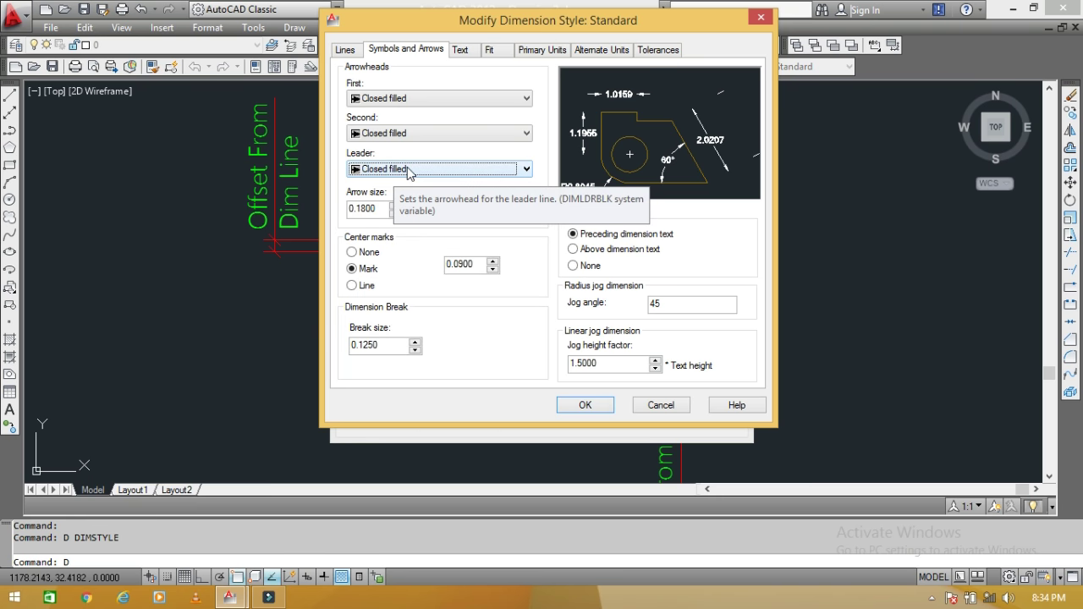
left_click(409, 173)
left_click(412, 173)
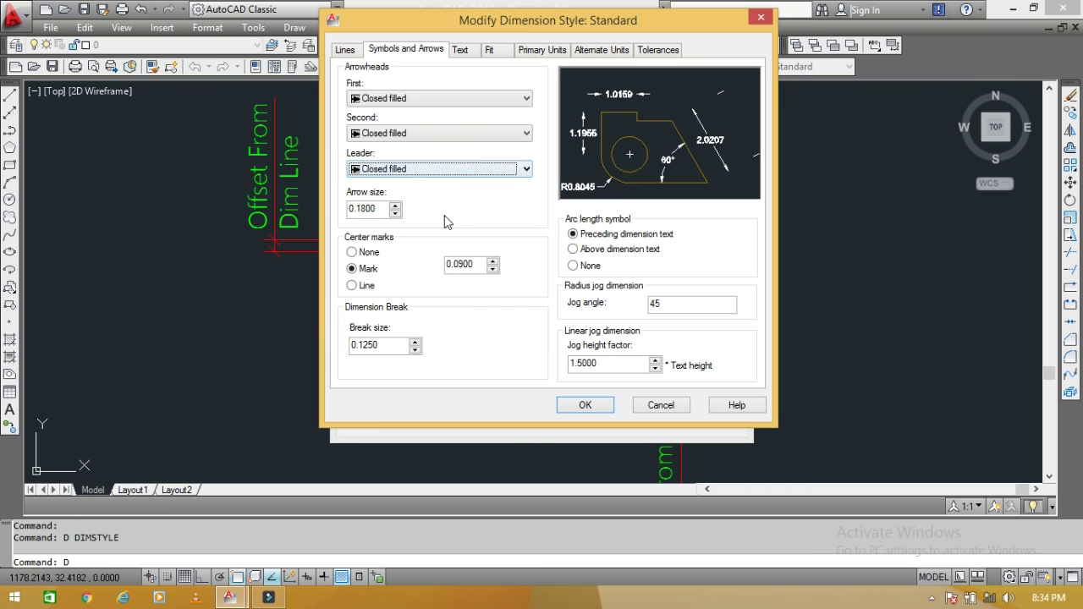
Step: Set arrow size 1.5, center mark 1, and arc length symbol above dimension text
left_click(357, 208)
key("BackSpace")
key("BackSpace")
key("BackSpace")
type("1.5")
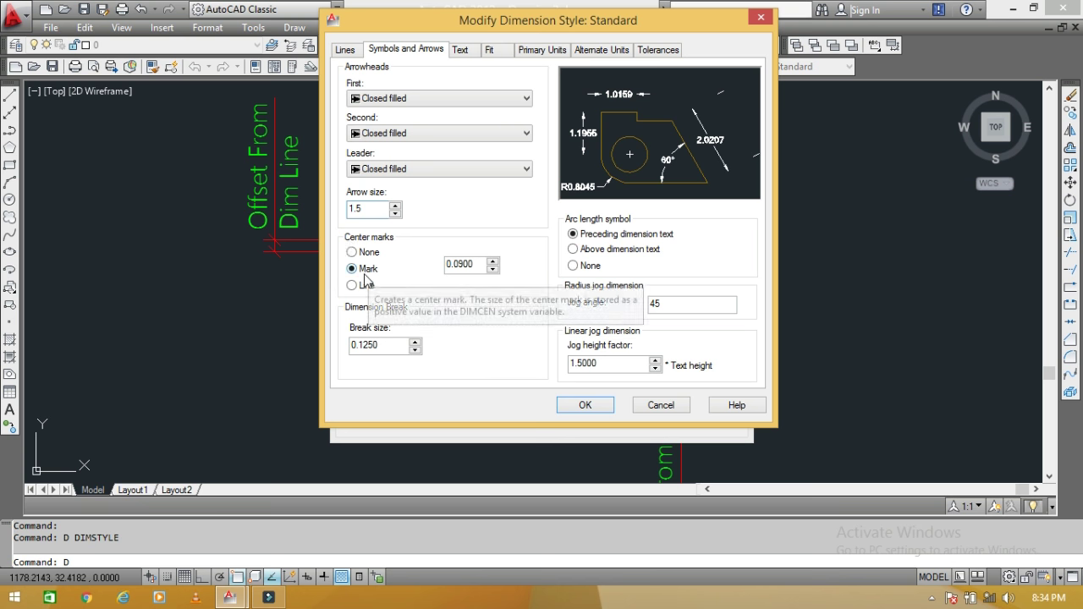
double_click(479, 263)
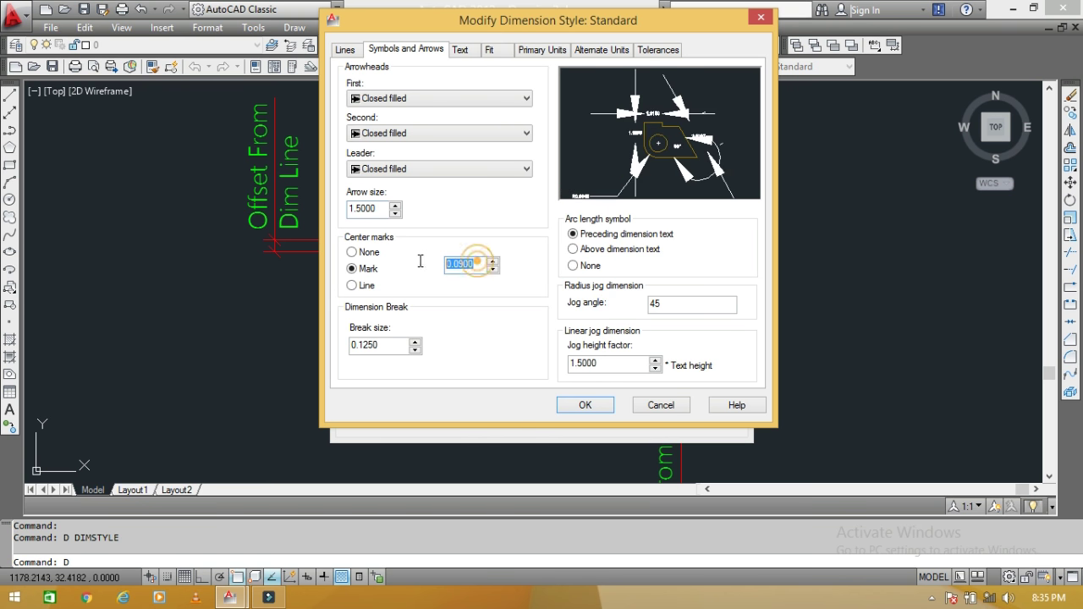
type("1")
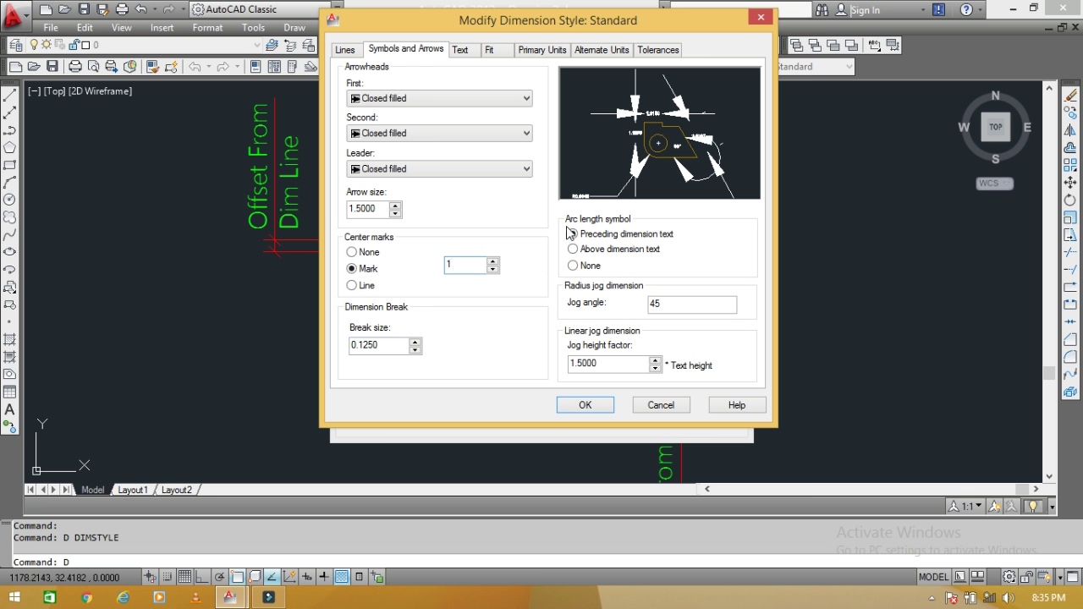
left_click(608, 251)
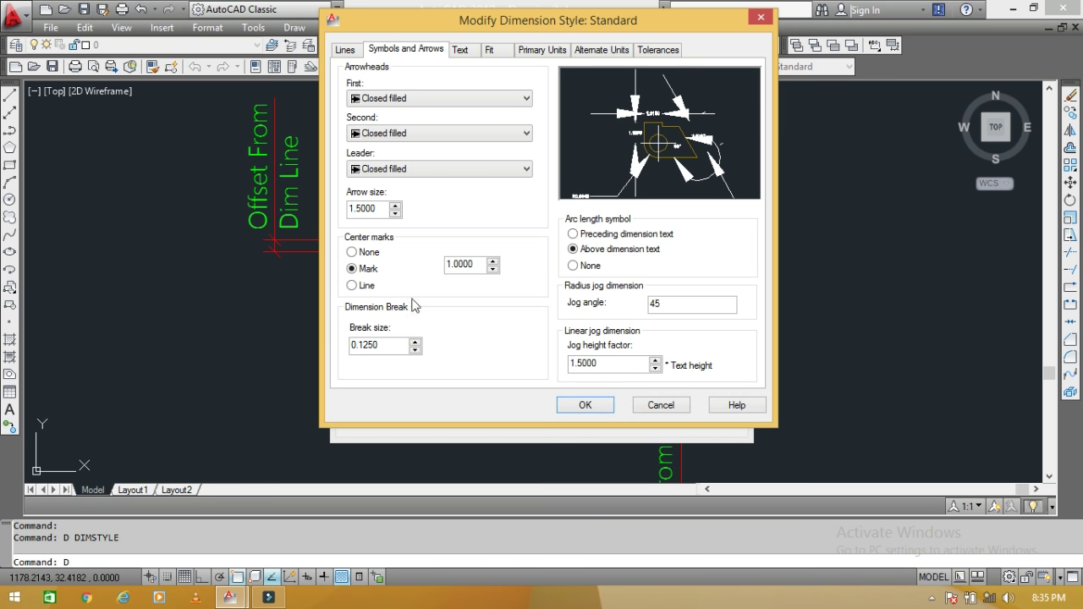
Step: On the Text tab, keep the Standard text style after reviewing the AA and Standard styles
left_click(462, 51)
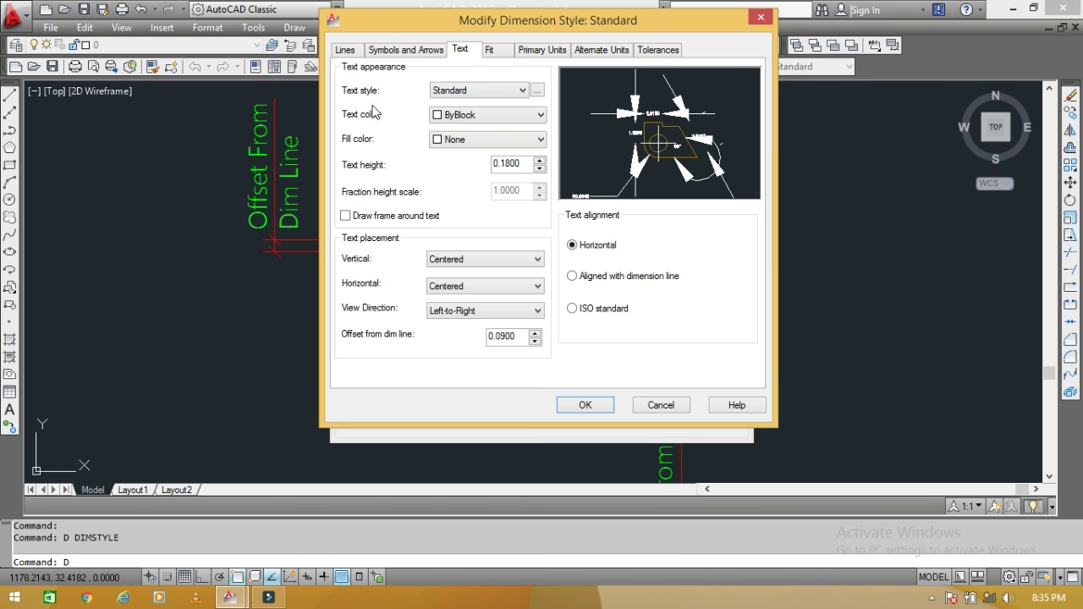
left_click(494, 92)
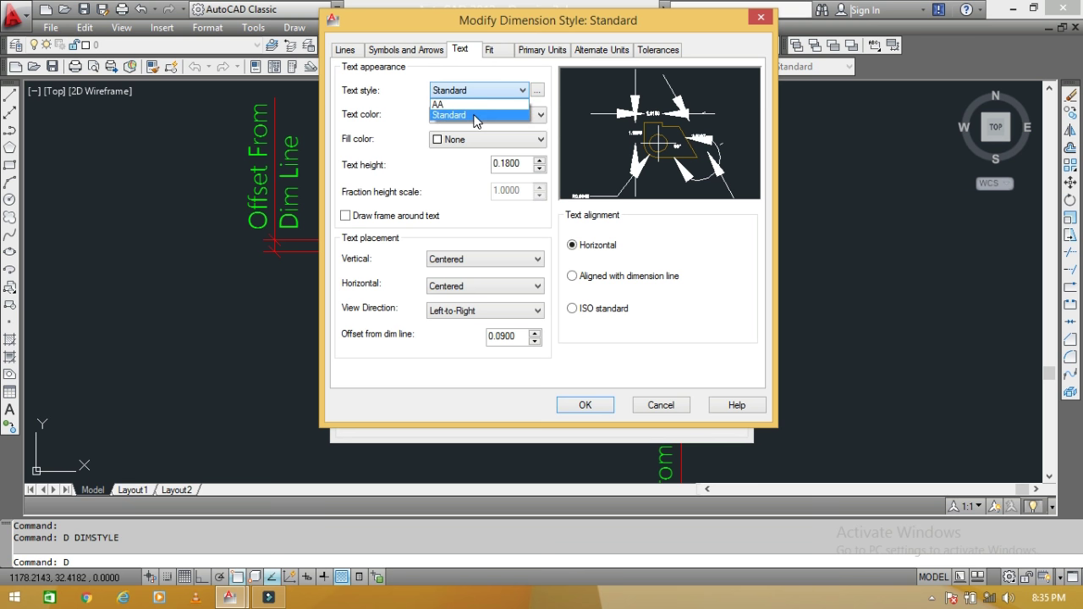
left_click(475, 115)
left_click(536, 90)
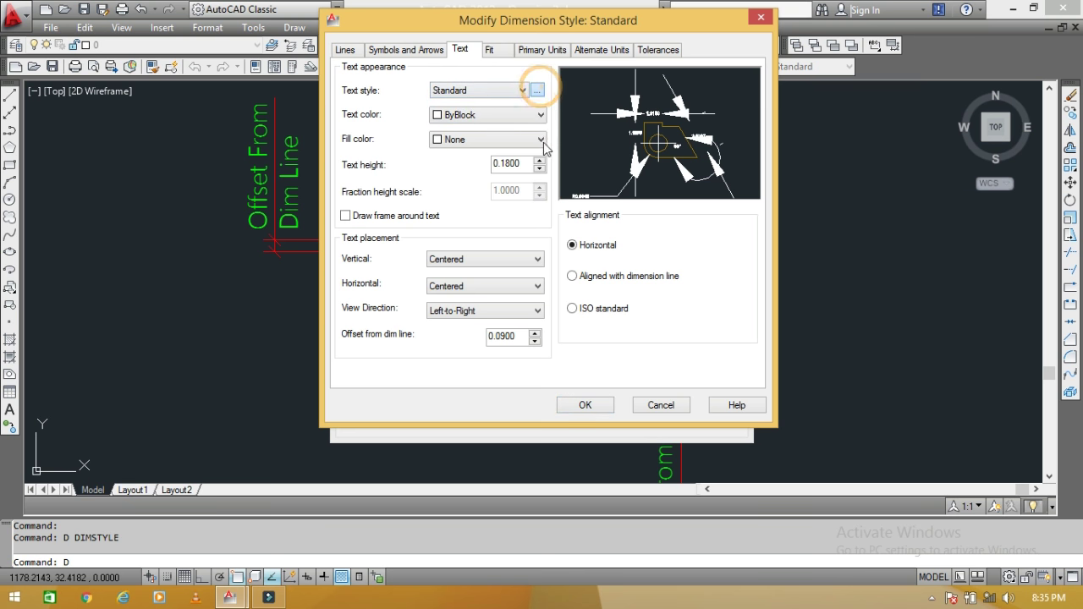
left_click(337, 126)
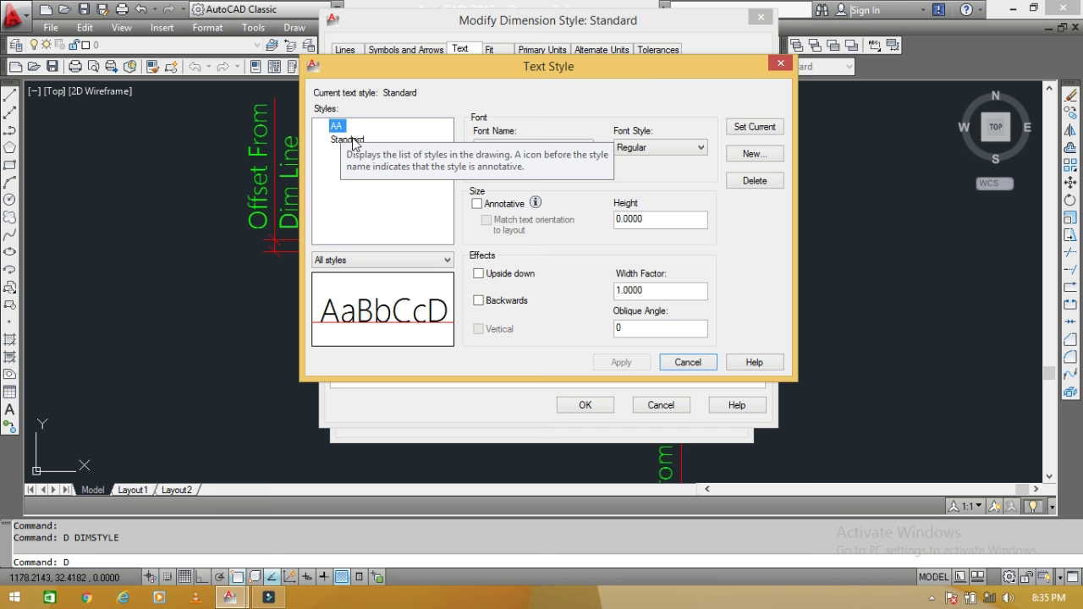
left_click(352, 141)
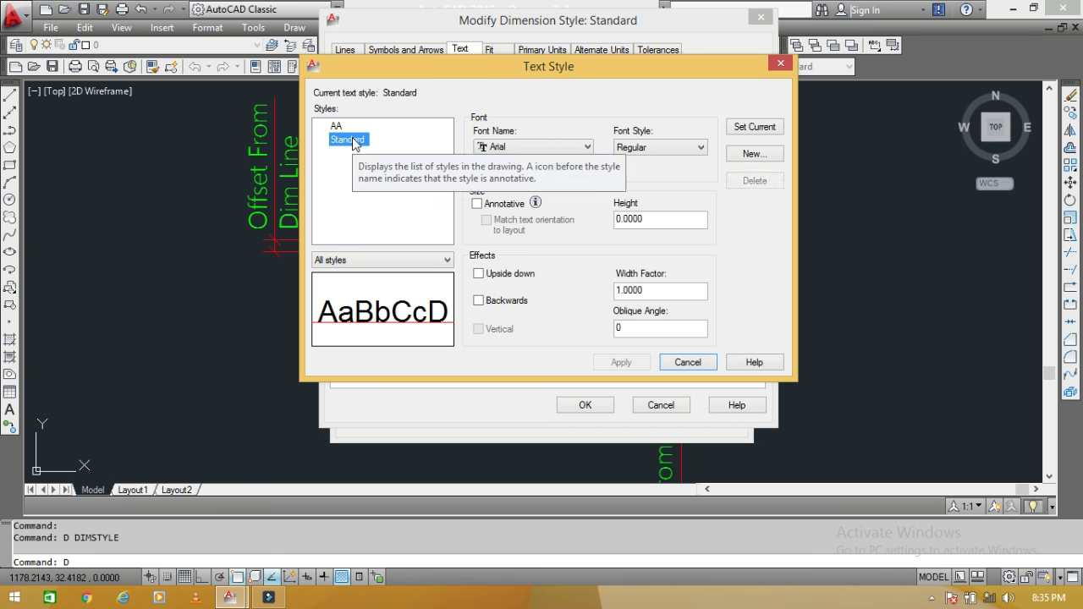
left_click(687, 362)
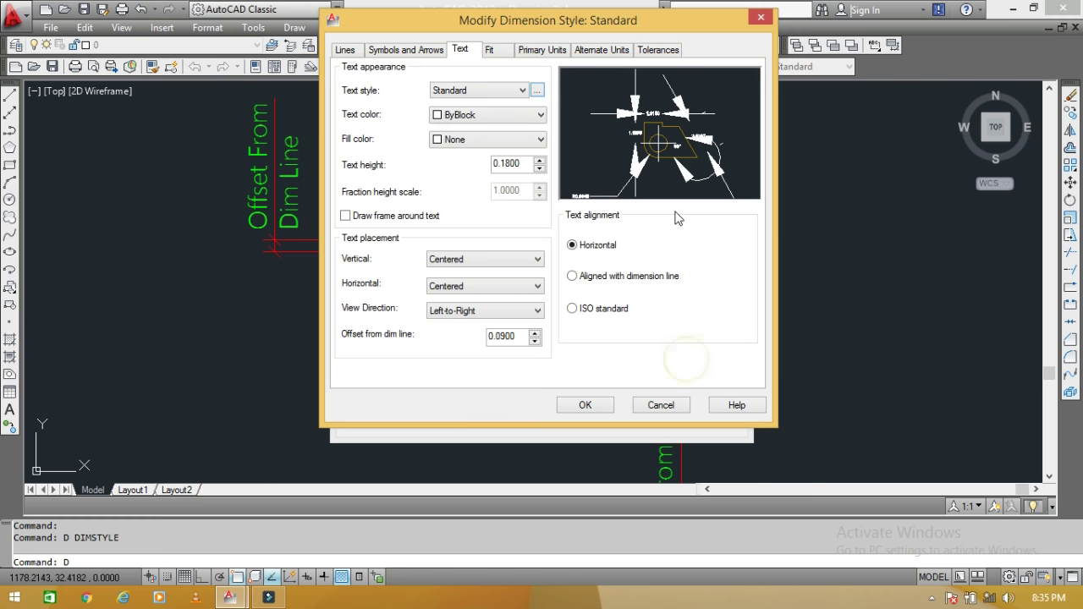
Step: Make dimension text Yellow, try then remove a Background fill, and set height 2.5
left_click(476, 115)
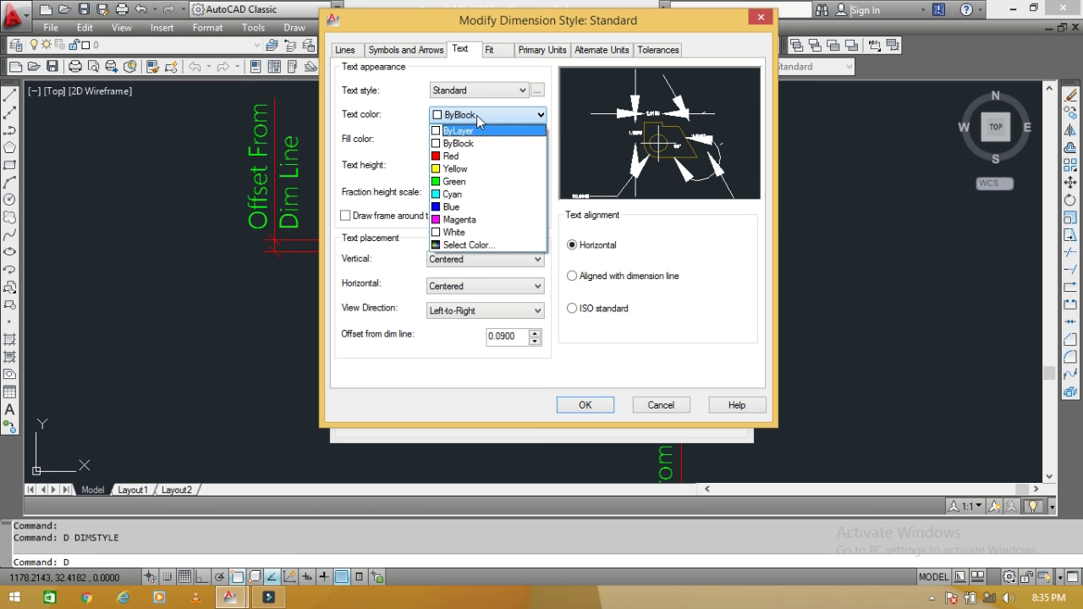
left_click(478, 169)
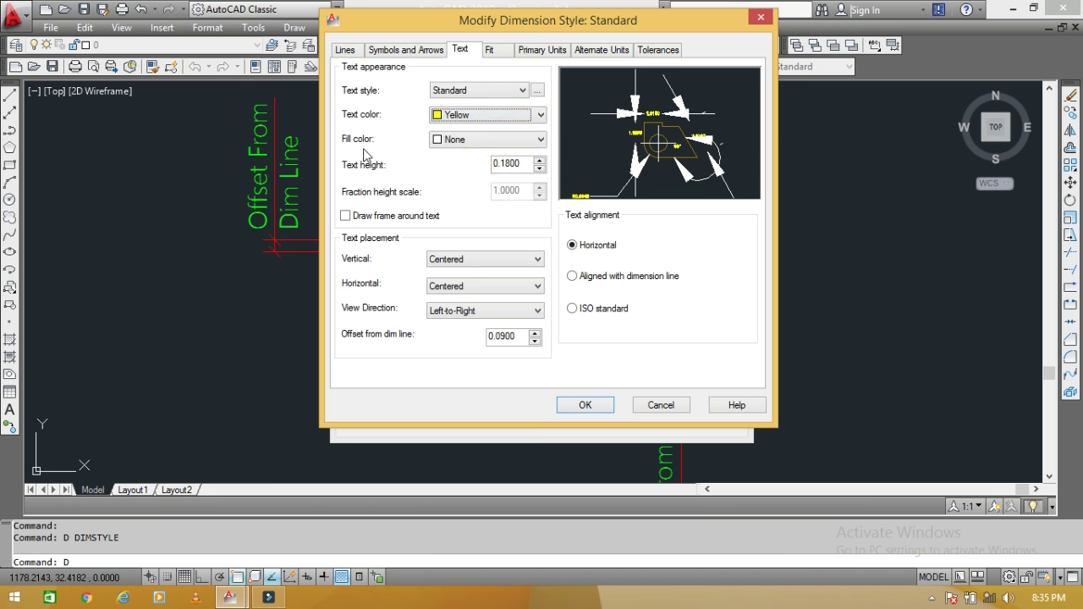
left_click(463, 139)
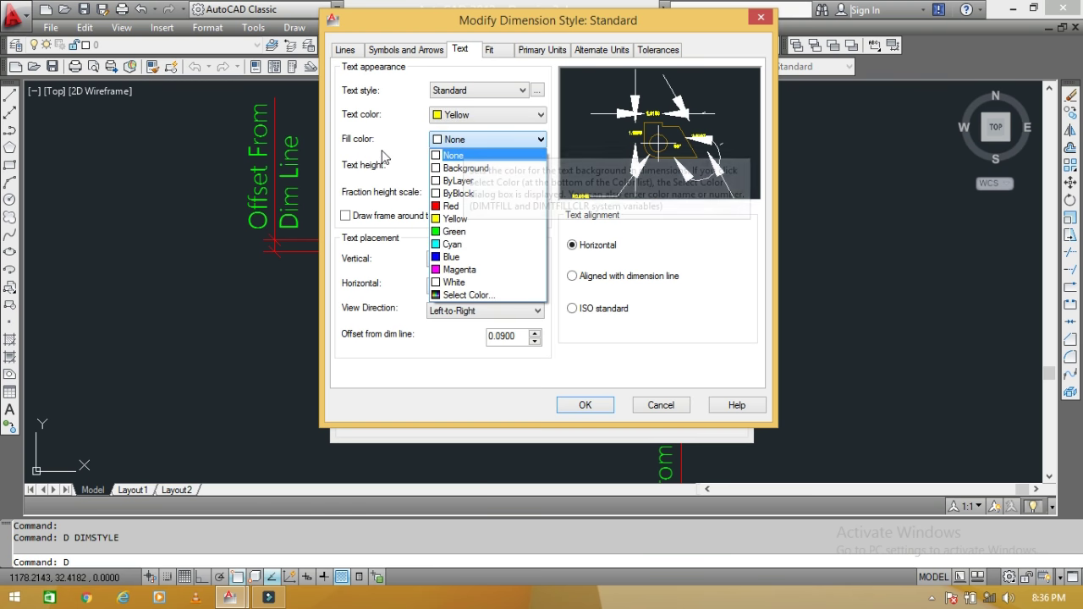
left_click(480, 170)
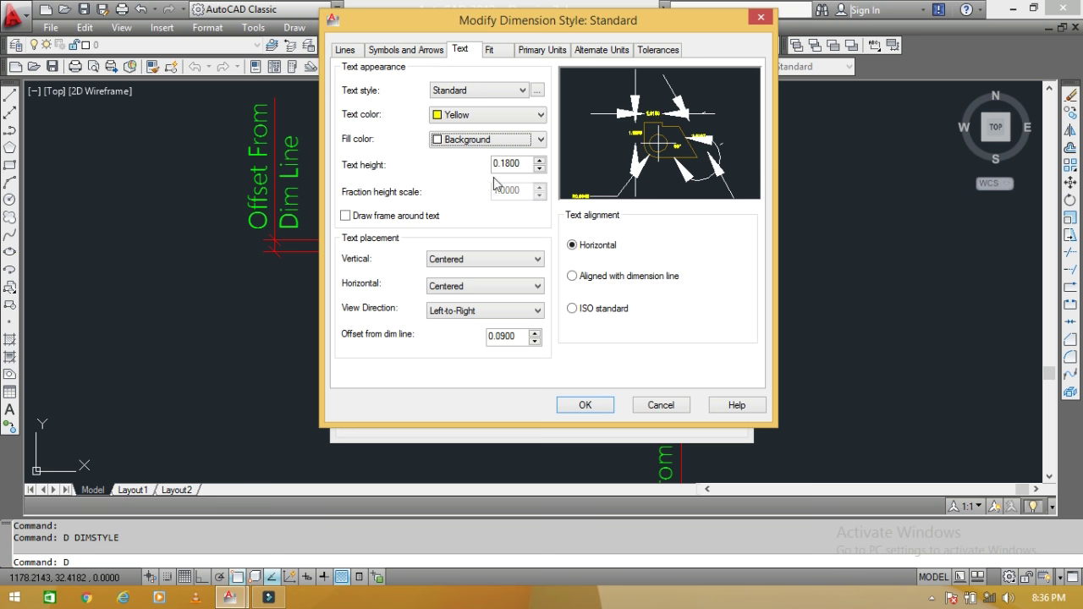
left_click(458, 142)
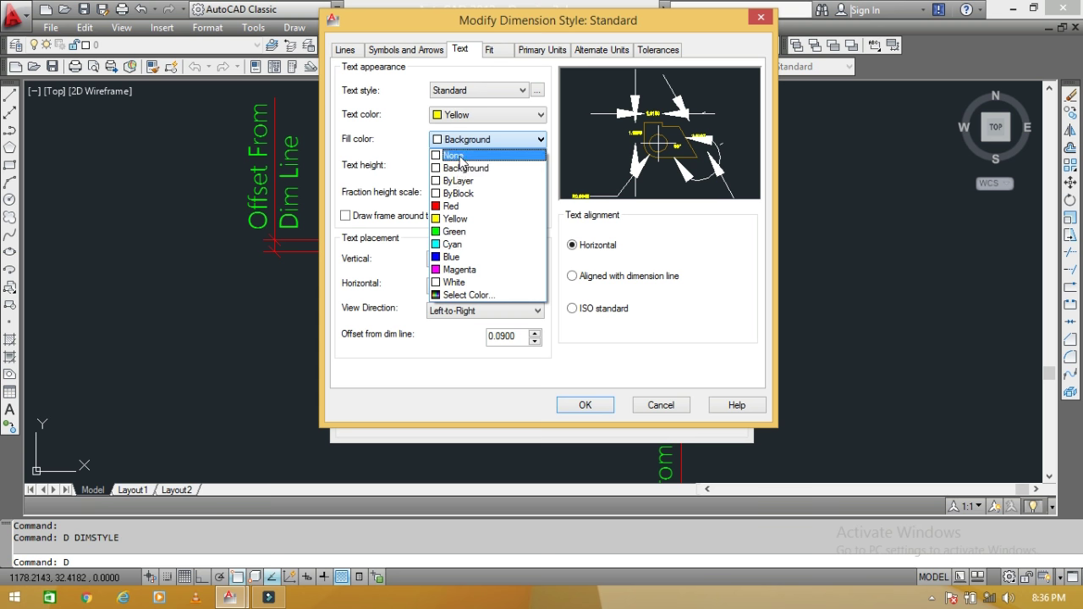
left_click(461, 158)
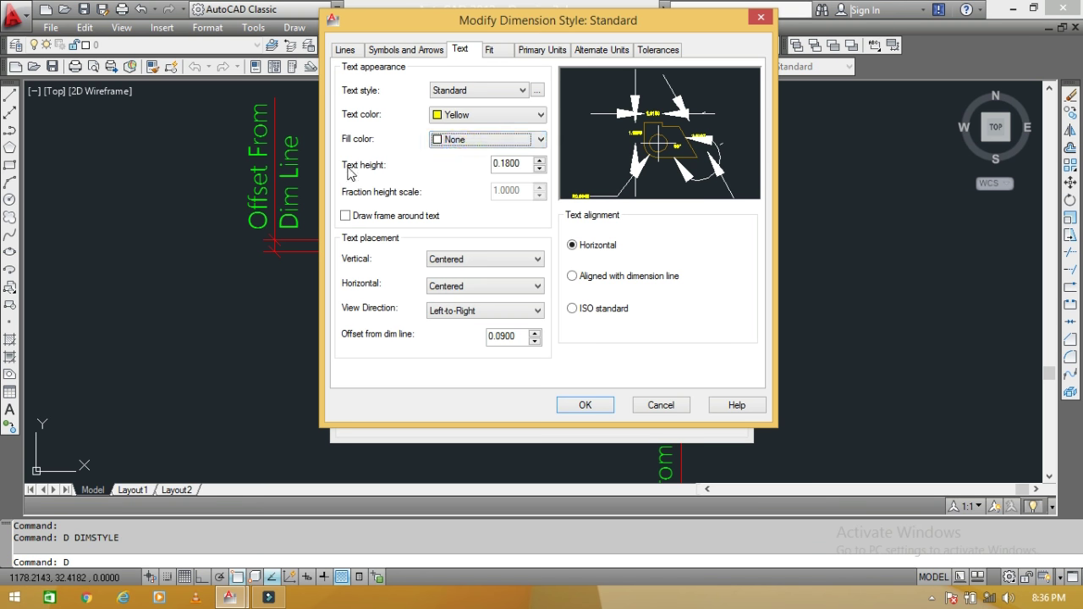
double_click(522, 164)
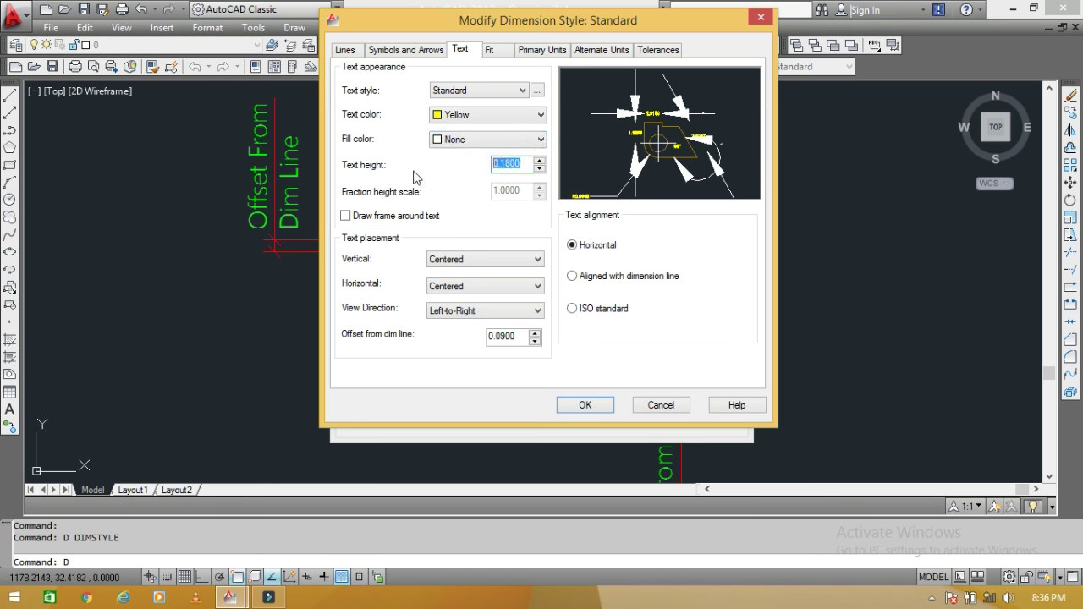
type("2.5")
Step: Set text Vertical Above, Horizontal Centered, Aligned with dimension line, and offset 1
left_click(511, 259)
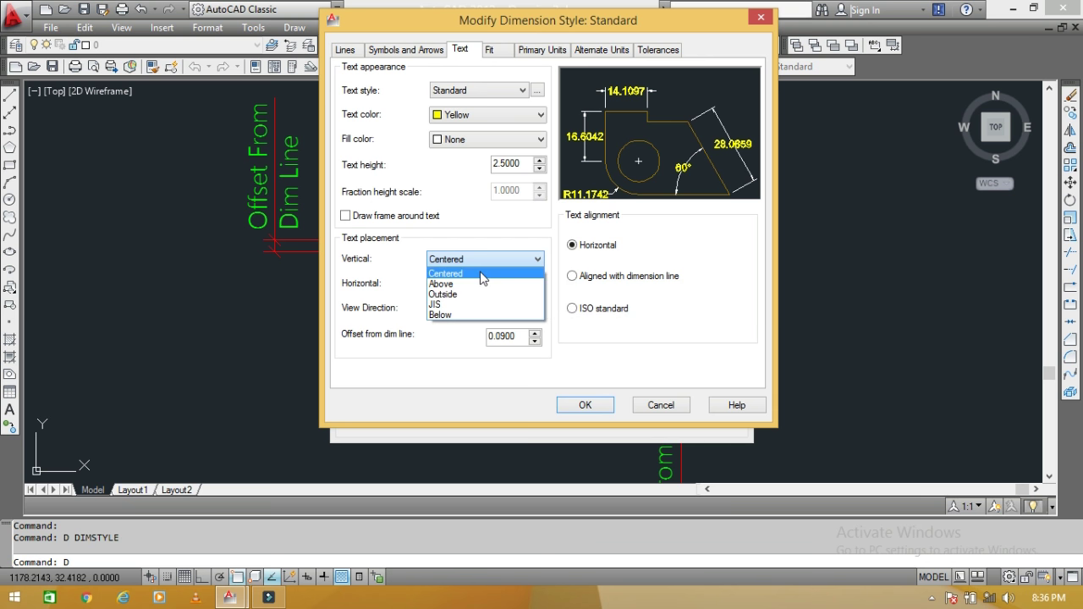
left_click(479, 283)
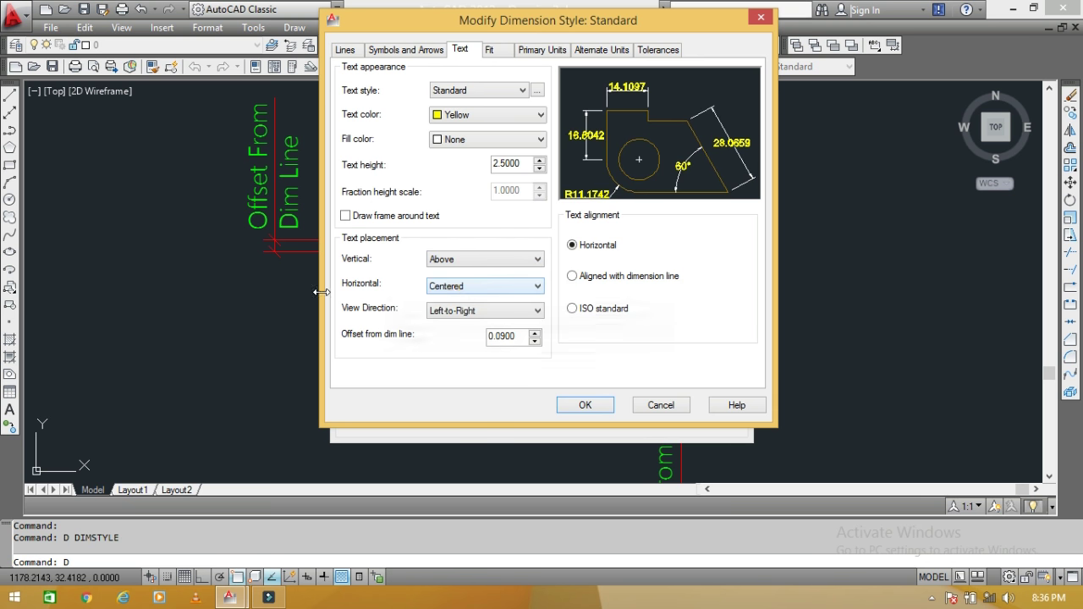
left_click(469, 286)
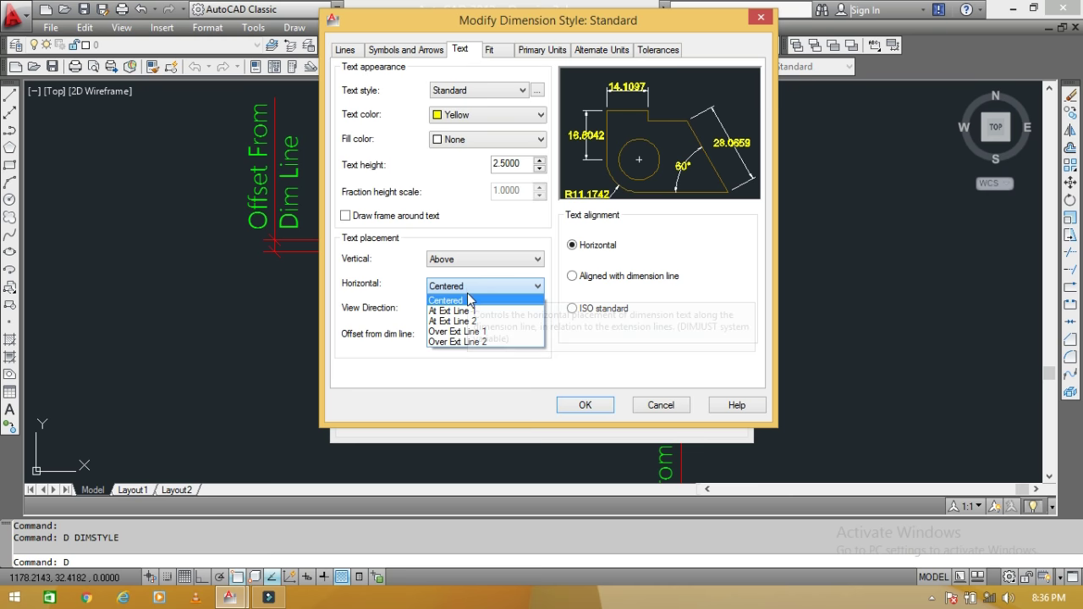
left_click(465, 301)
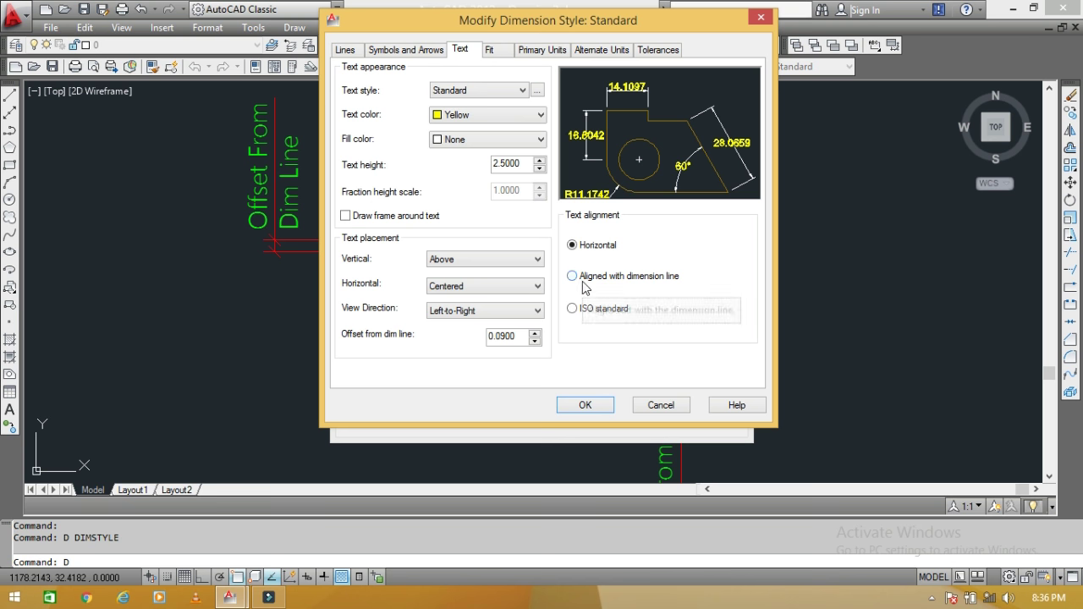
left_click(572, 277)
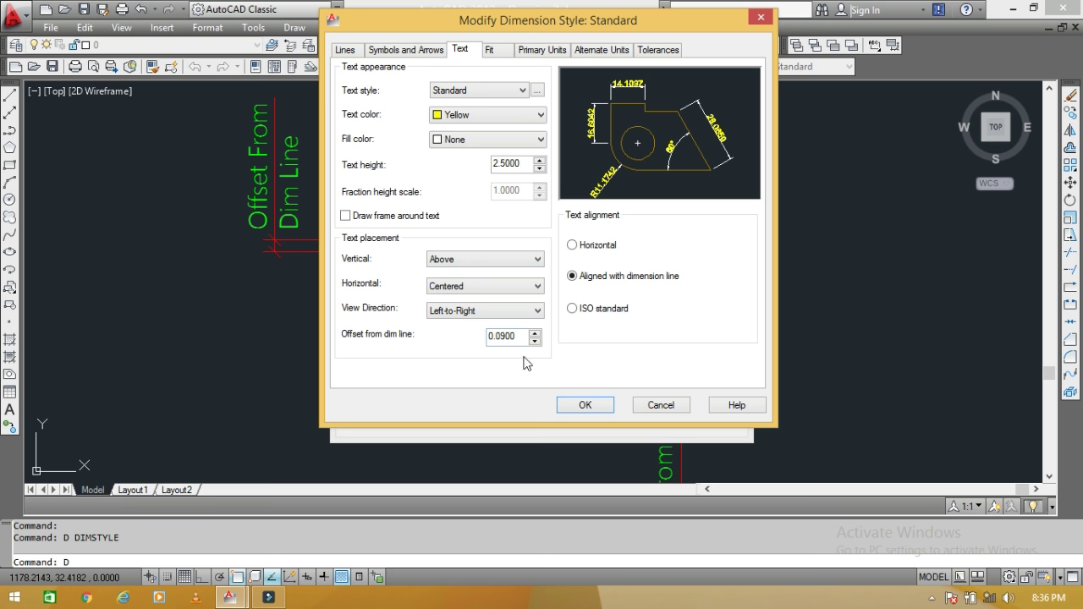
left_click_drag(525, 342, 408, 352)
type("1")
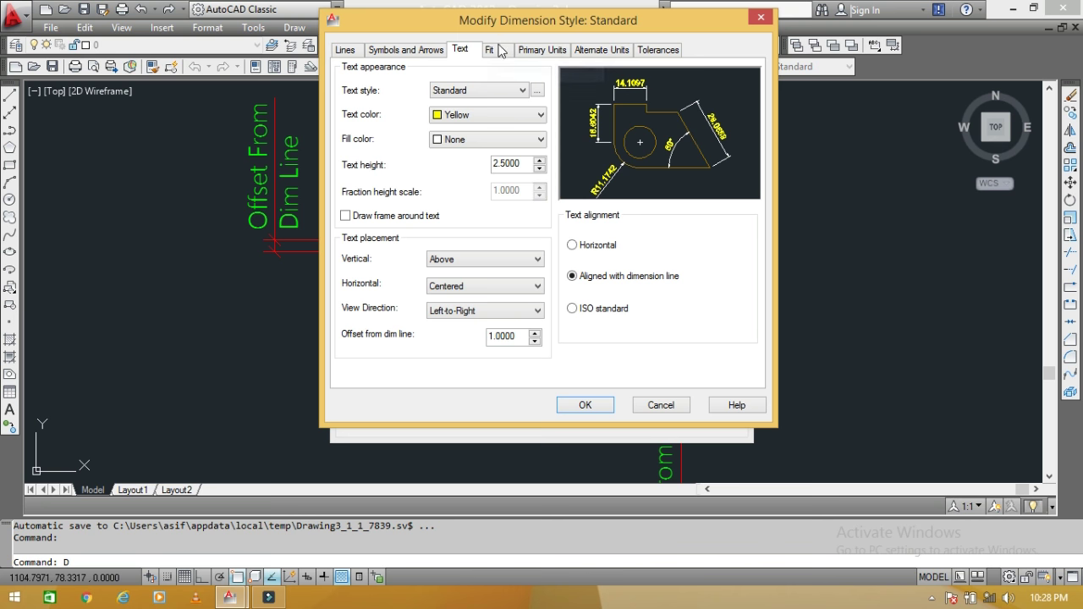
Step: Show Standard's Fit settings, keeping Use overall scale of 1.0000 and selecting that value
left_click(498, 51)
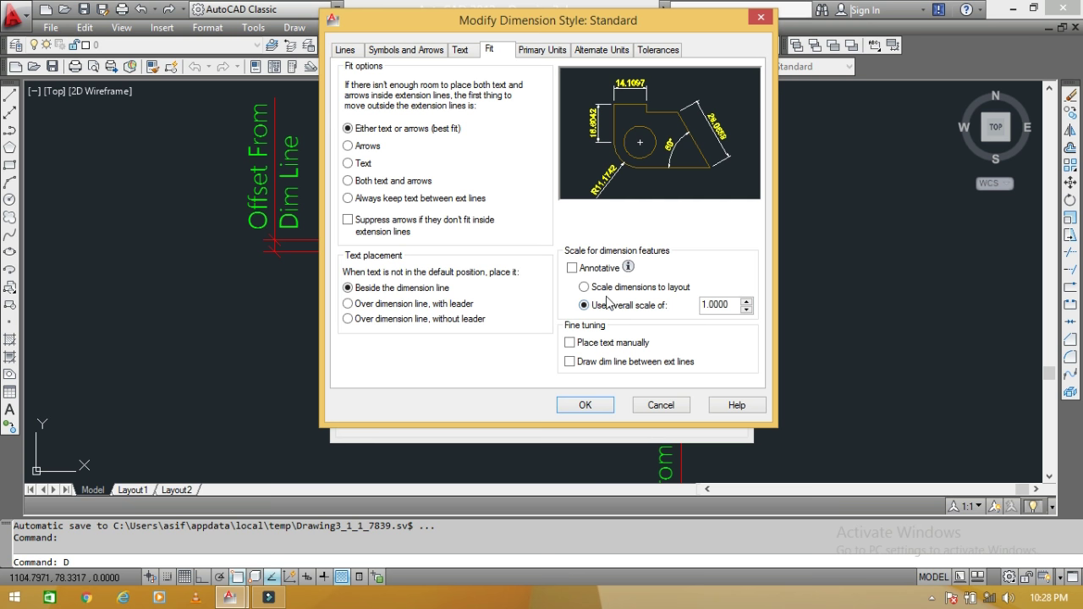
left_click(601, 290)
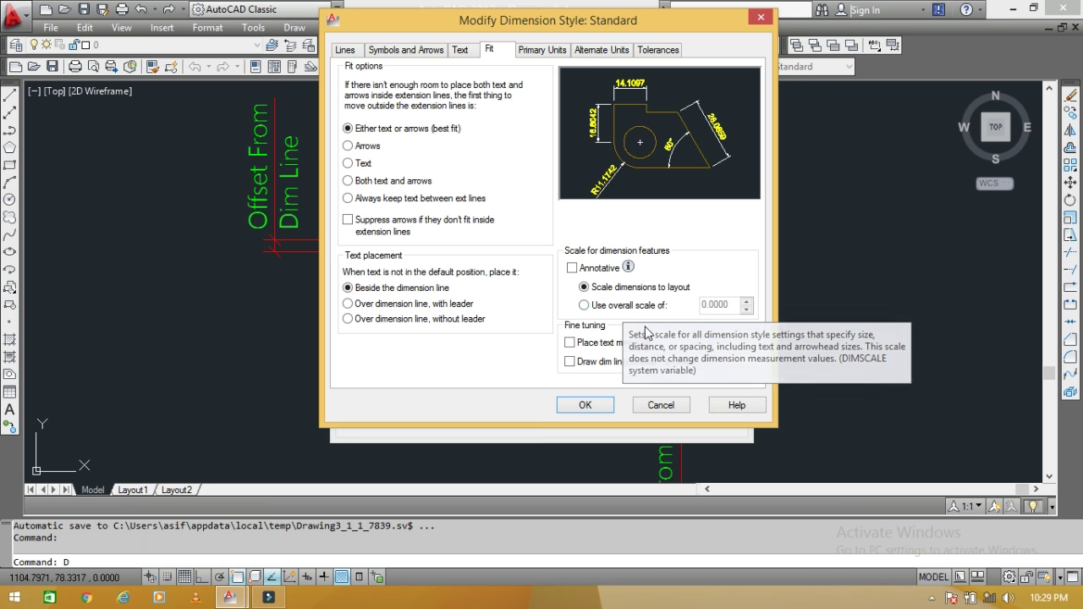
left_click(593, 313)
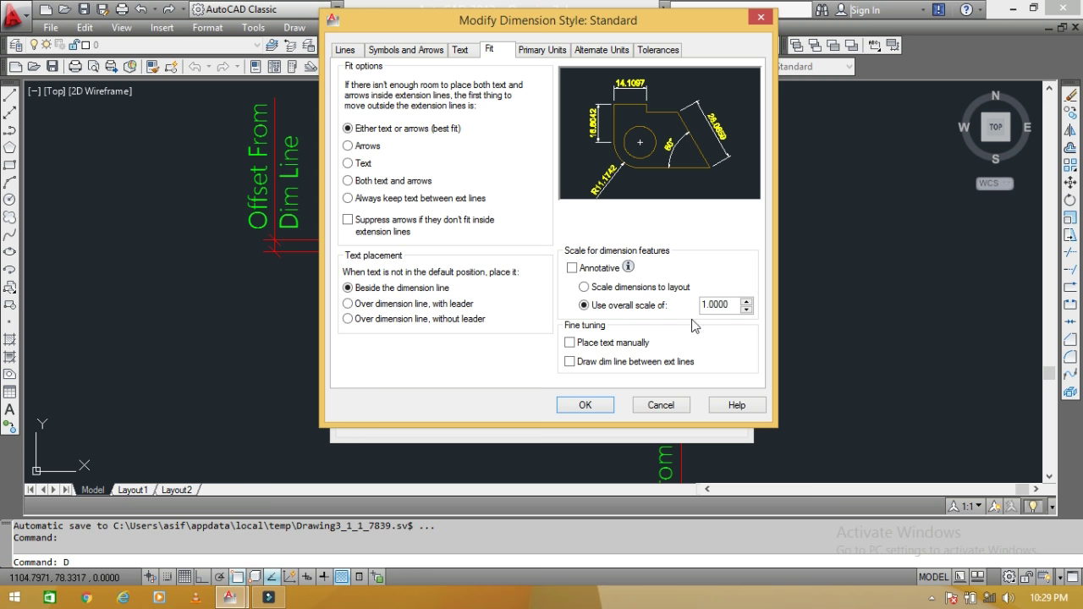
left_click_drag(734, 304, 666, 311)
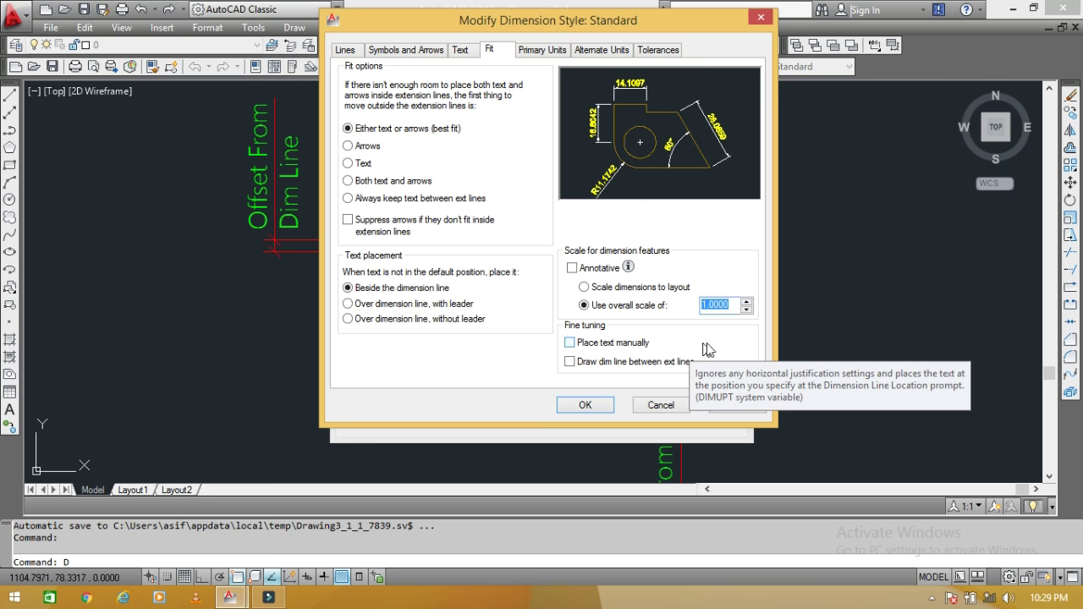
Step: Set overall scale to 10 and always draw dimension lines between extension lines
type("10")
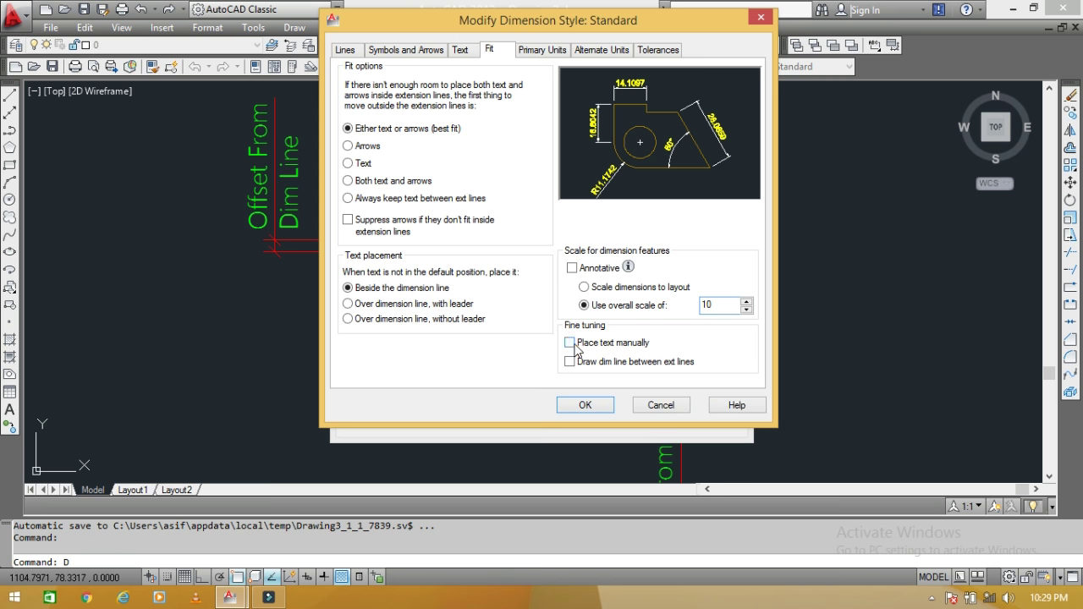
left_click(573, 344)
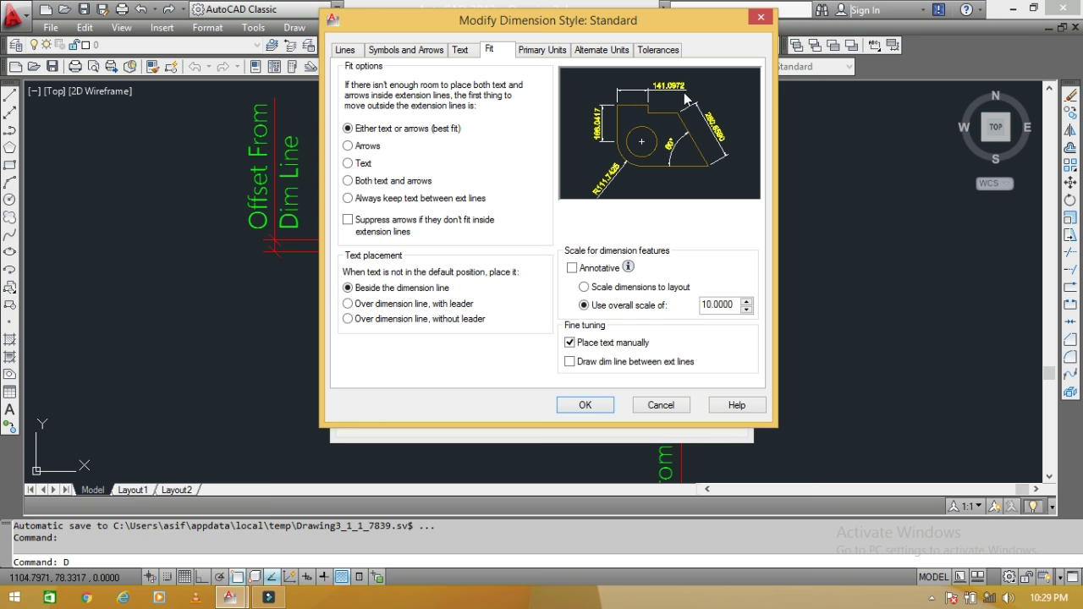
left_click(616, 346)
left_click(571, 362)
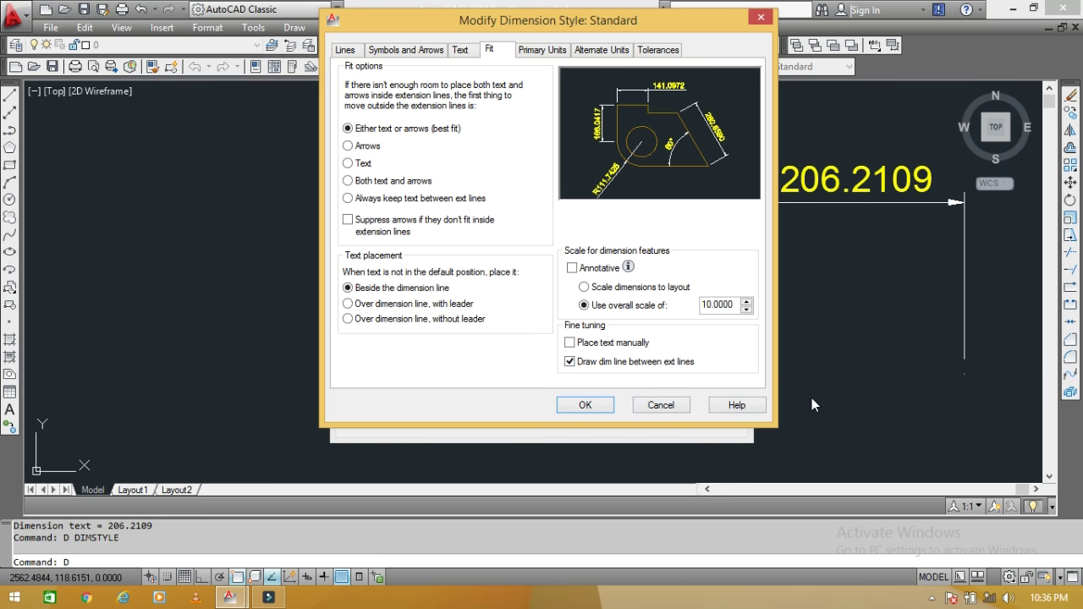
left_click(542, 51)
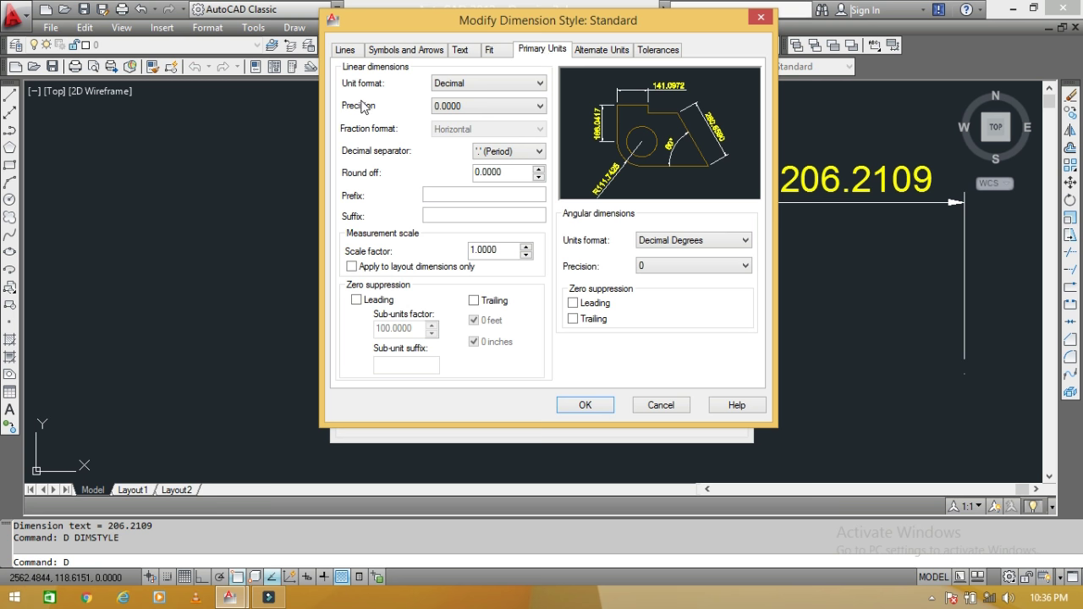
Step: Keep Decimal unit format and set linear precision to 0 (whole numbers)
left_click(499, 84)
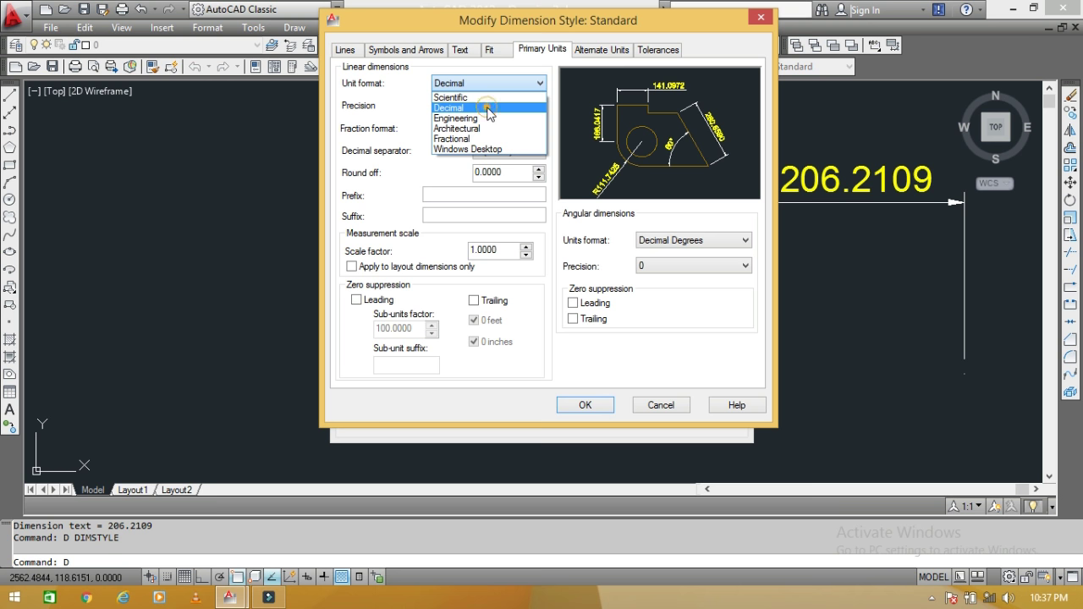
left_click(488, 109)
left_click(476, 84)
left_click(459, 108)
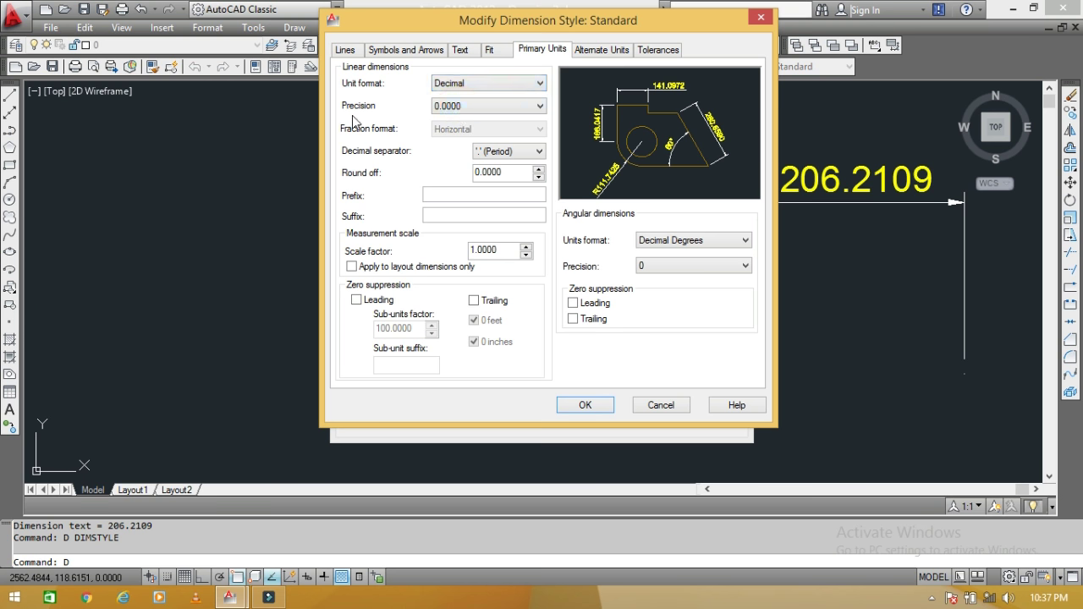
left_click(487, 110)
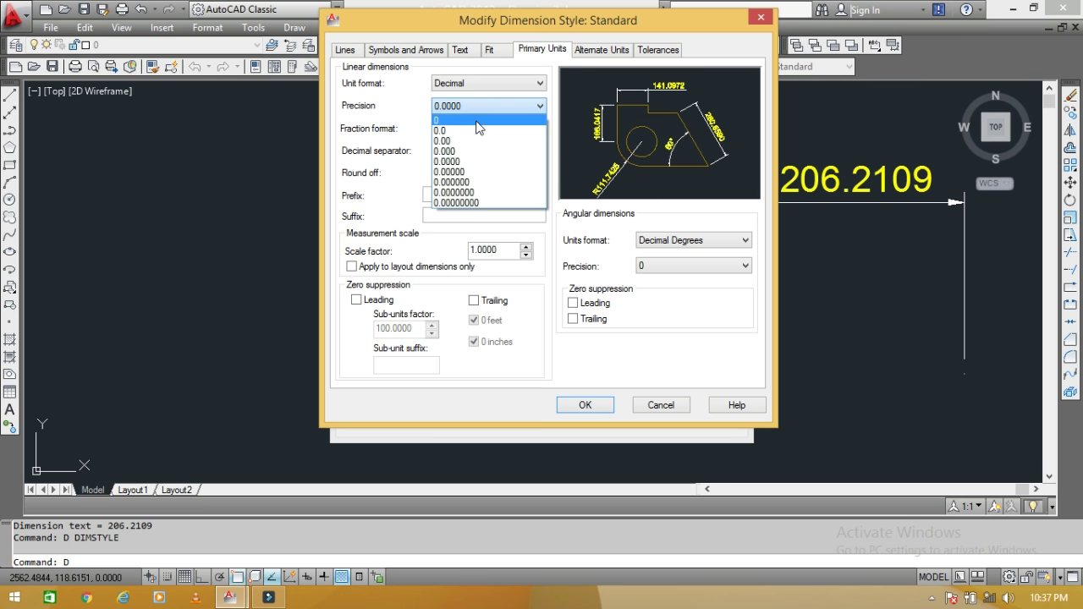
left_click(479, 121)
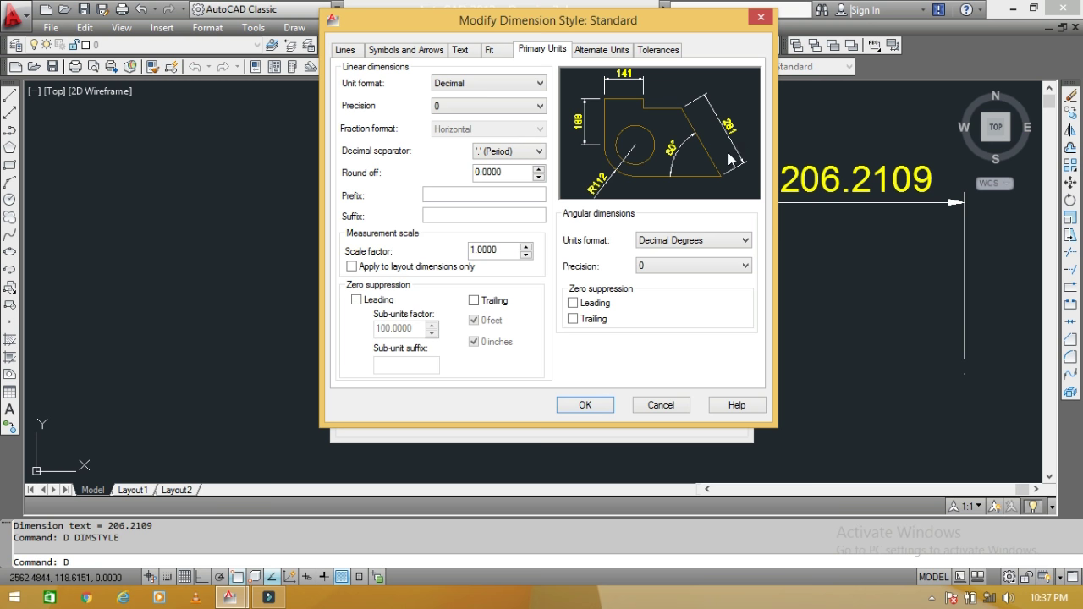
left_click(452, 113)
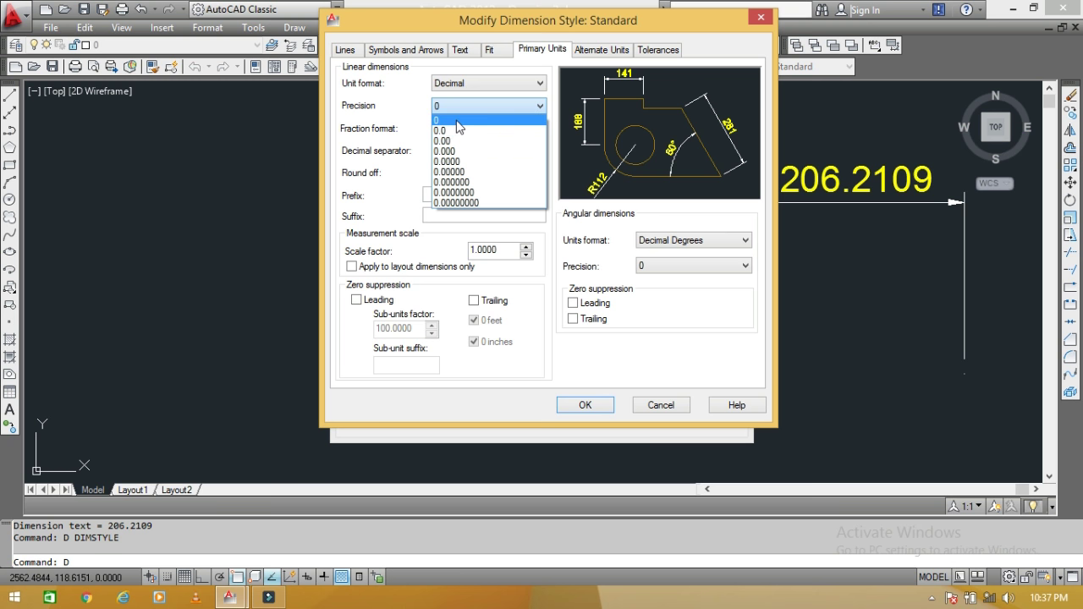
left_click(457, 121)
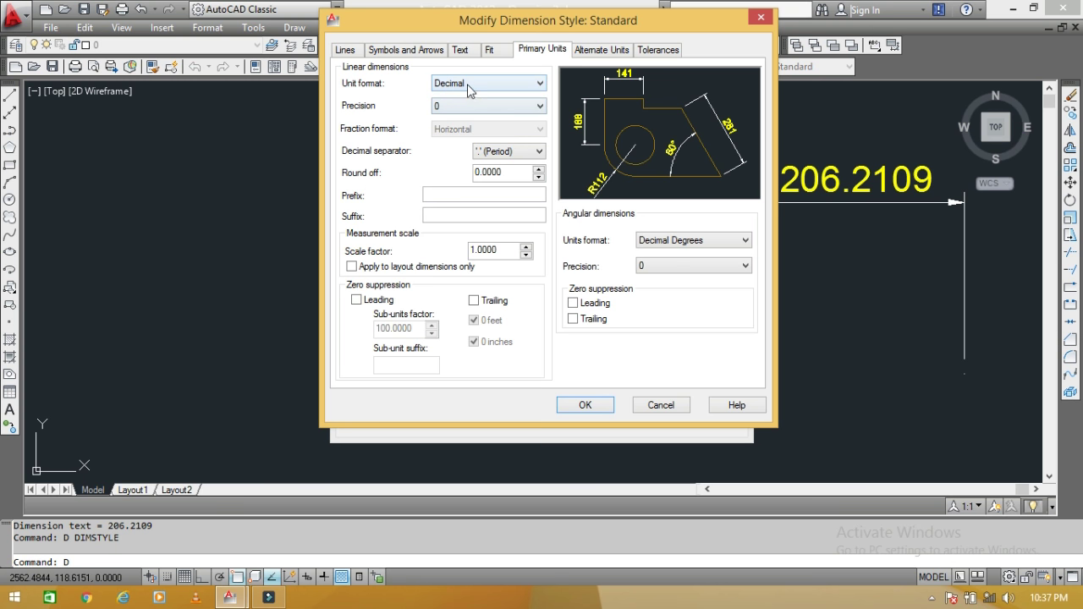
Step: Apply the Standard style changes, make Standard current, and close the style manager
left_click(602, 50)
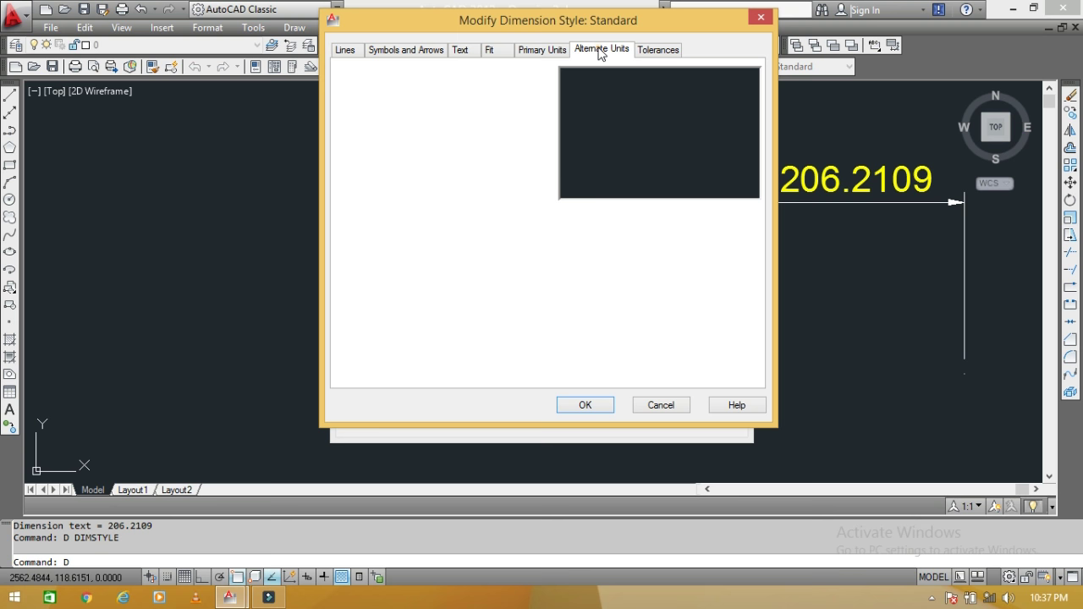
left_click(658, 49)
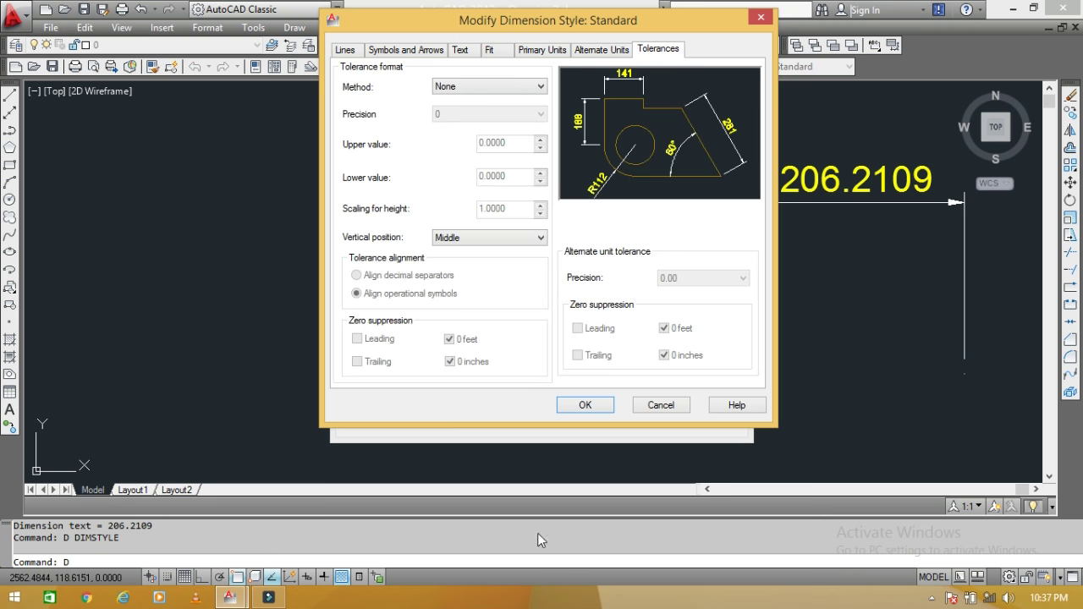
left_click(585, 404)
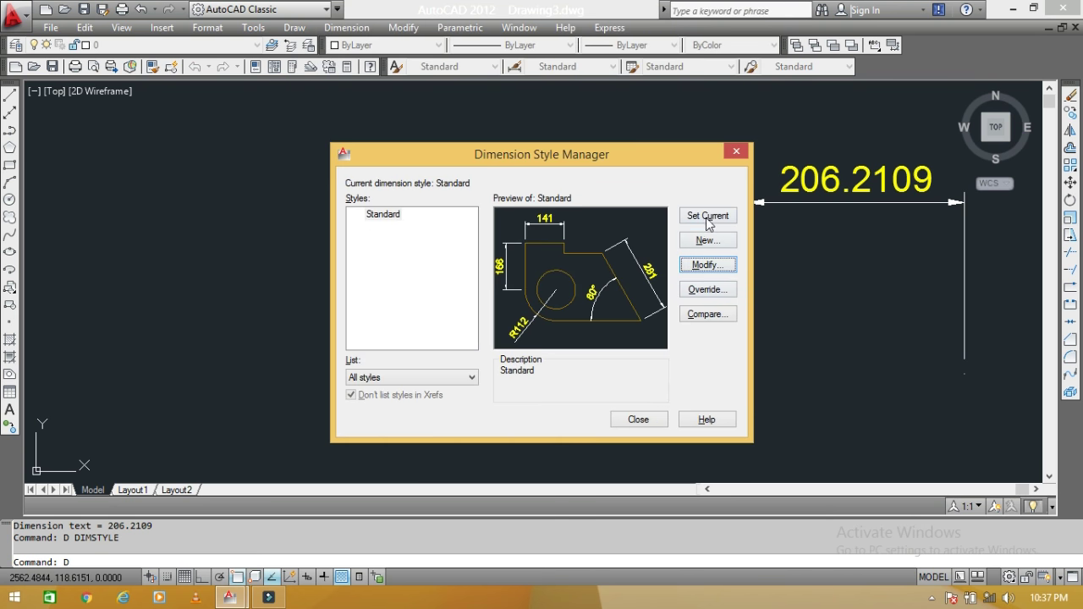
left_click(707, 217)
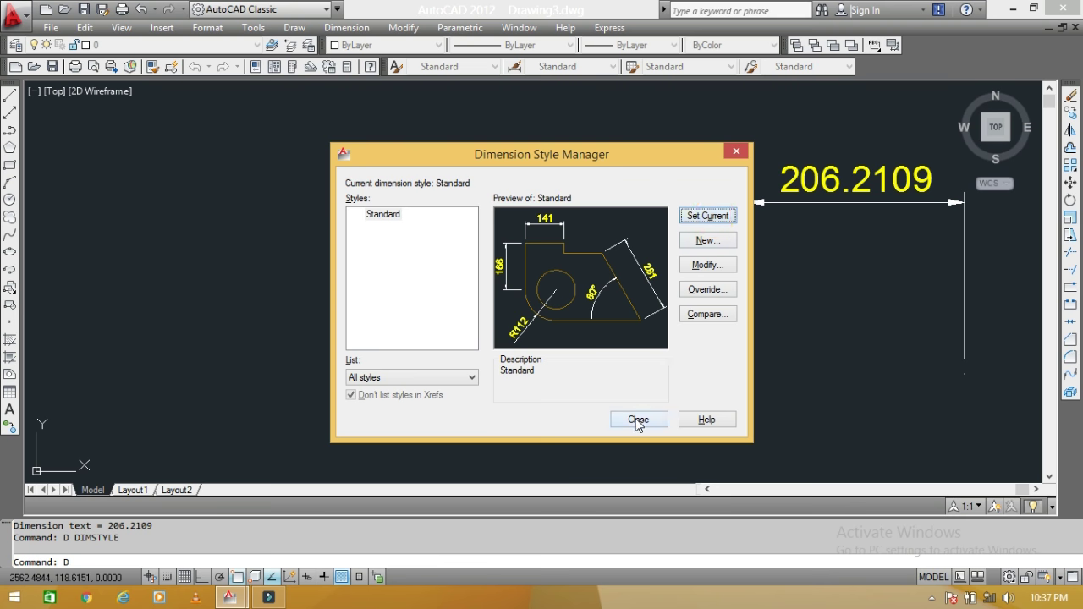
left_click(638, 420)
Step: Add a horizontal linear dimension reading 158 above the two picked points
type("D")
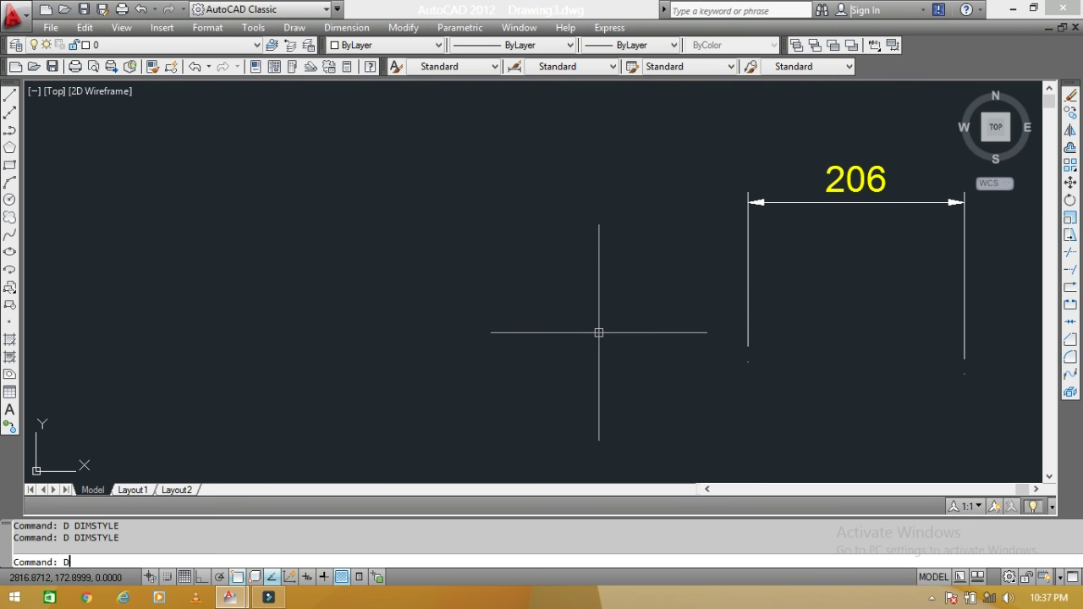
type("LOI")
key("Escape")
key("Escape")
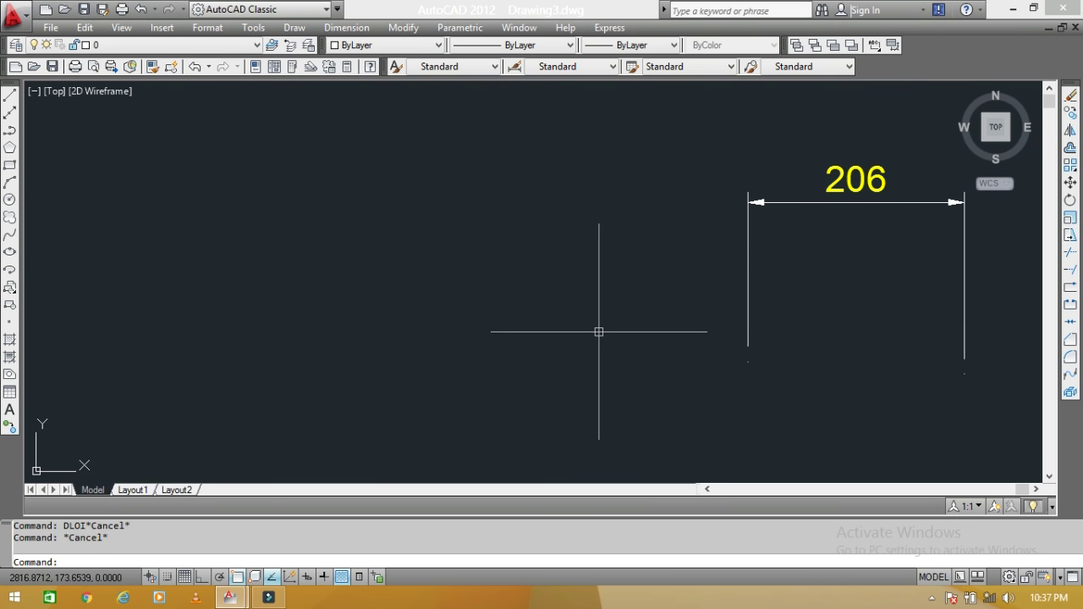
type("LI")
key("Return")
left_click(524, 295)
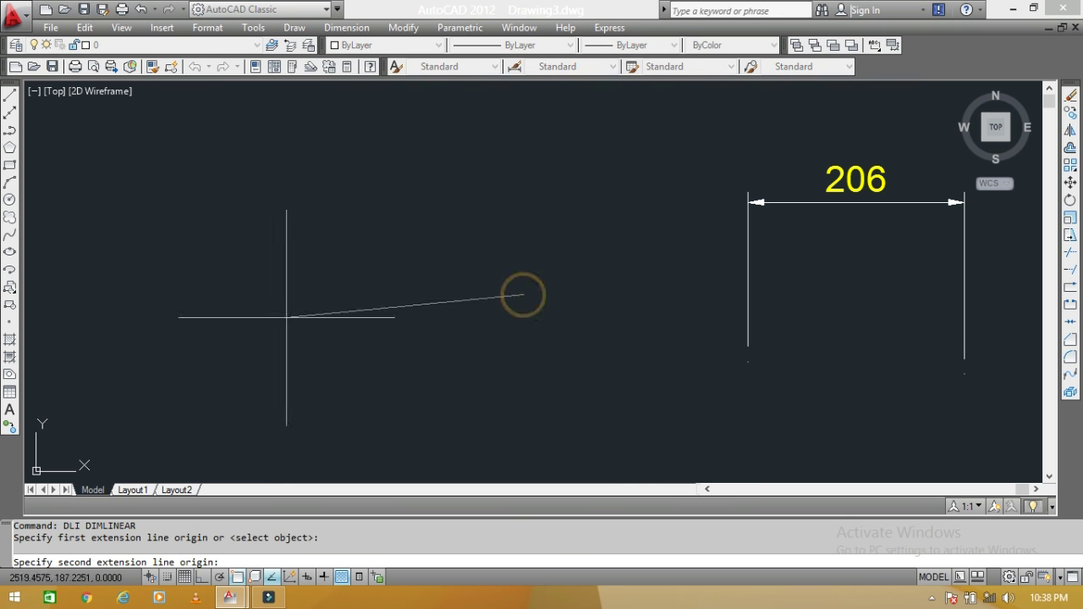
left_click(358, 296)
left_click(362, 183)
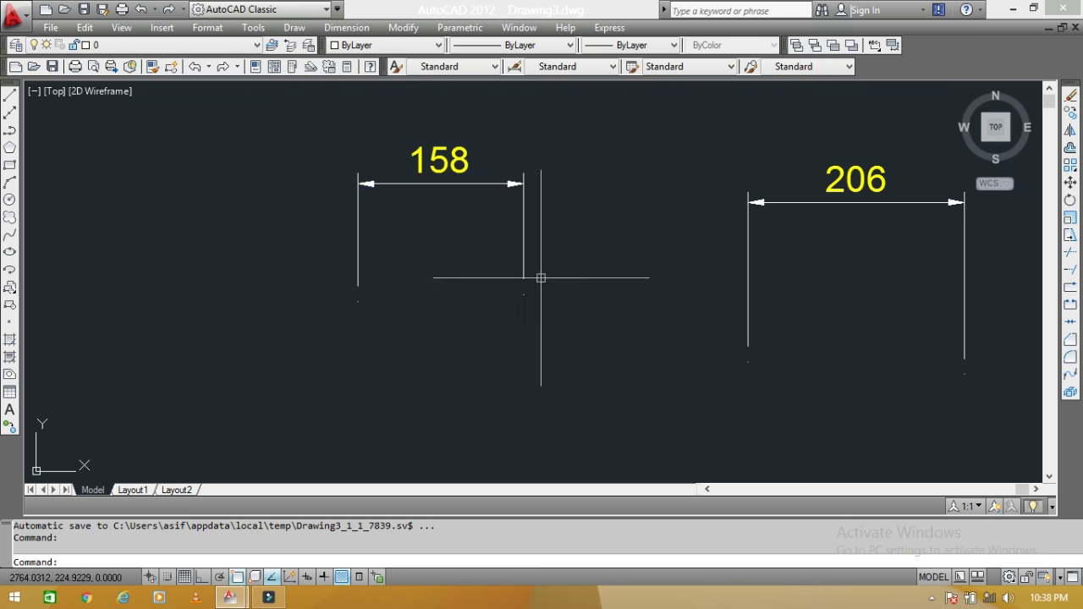
Step: Window-select the old 206 dimension and erase it
scroll(512, 195, "up", 2)
mouse_move(515, 198)
middle_mouse_down()
mouse_move(503, 382)
mouse_move(604, 308)
mouse_move(669, 313)
middle_mouse_up()
scroll(501, 297, "down", 2)
left_click(947, 310)
left_click(865, 190)
type("e")
key("Return")
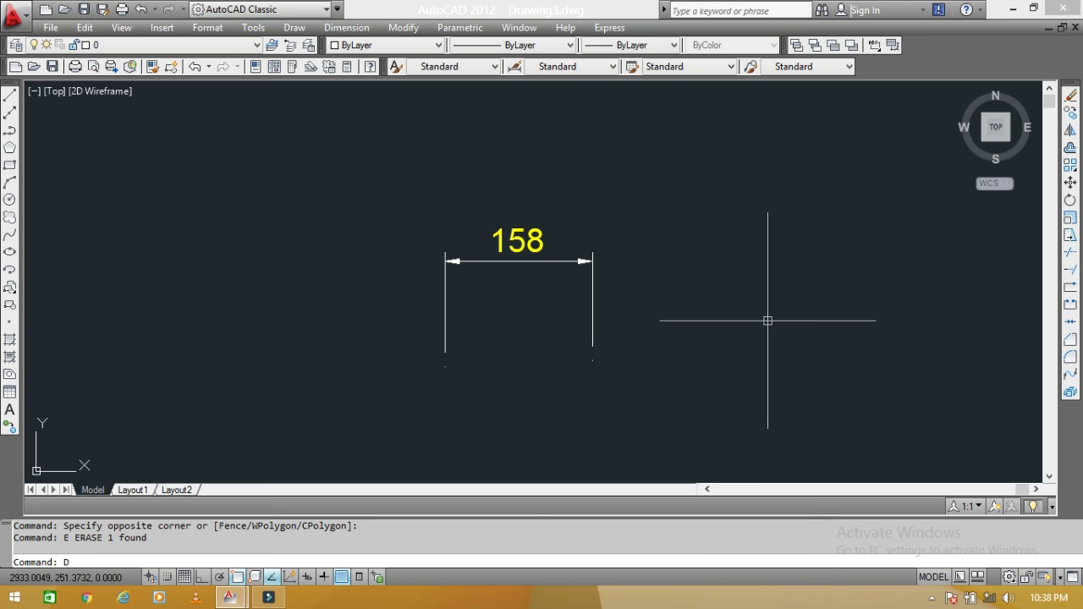
key("Return")
Step: Change Standard's linear precision to 0.00 and close the style manager
left_click(707, 265)
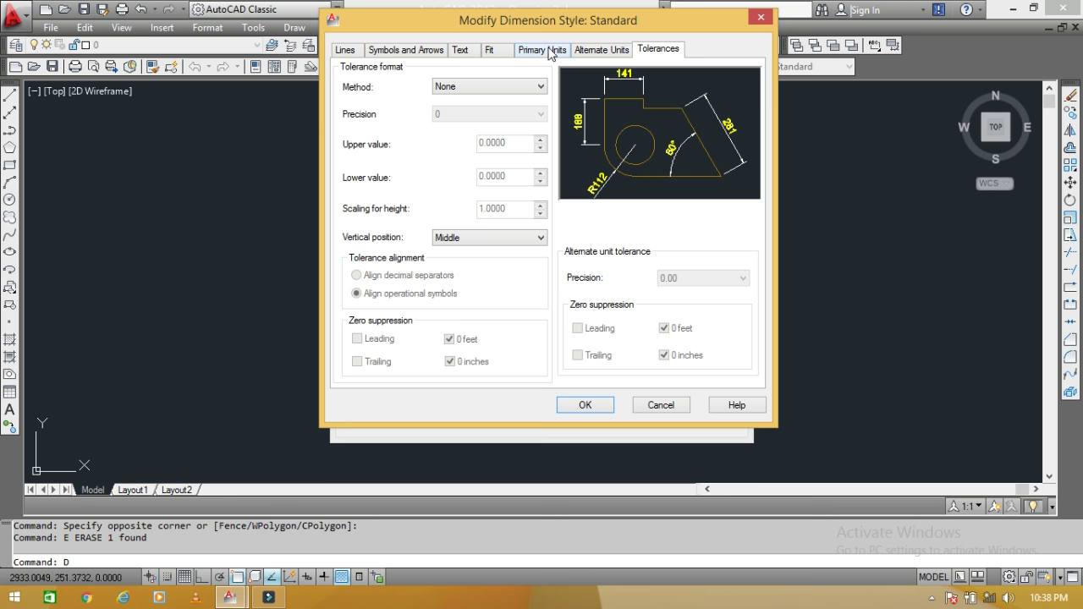
left_click(550, 51)
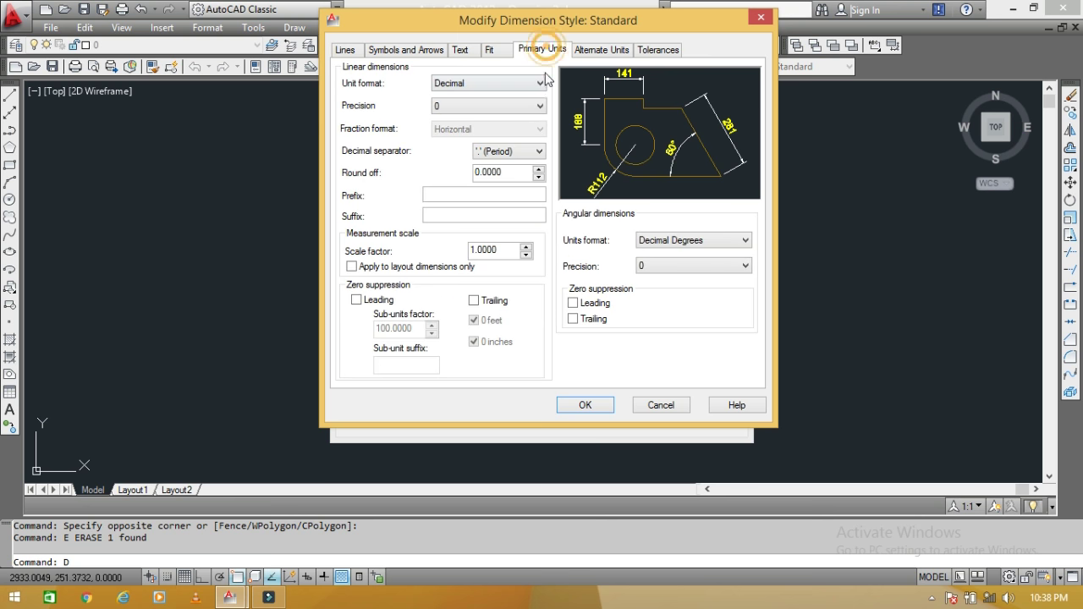
left_click(470, 109)
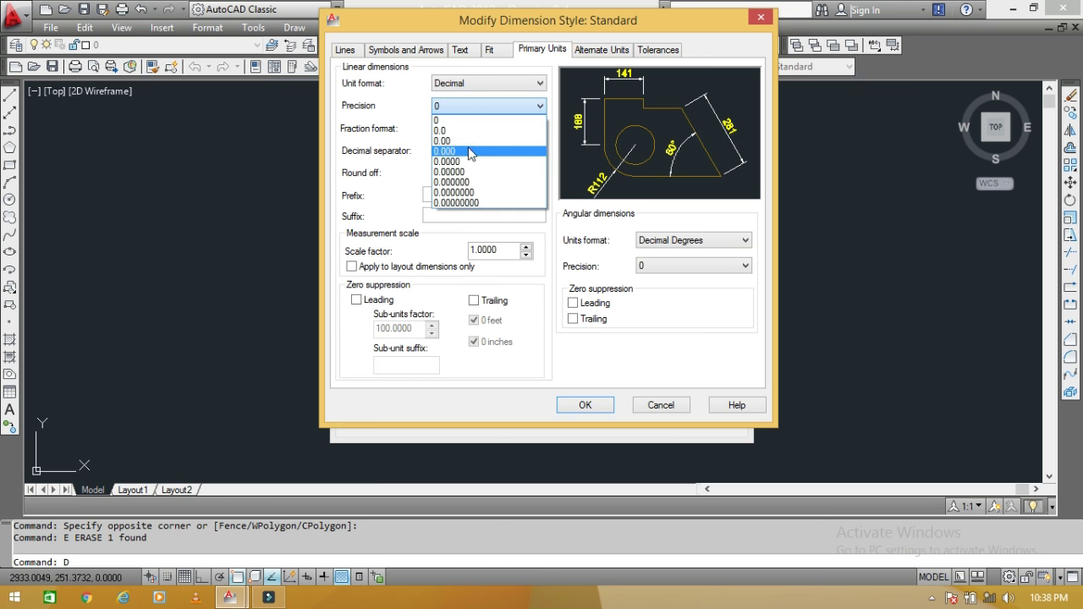
left_click(470, 141)
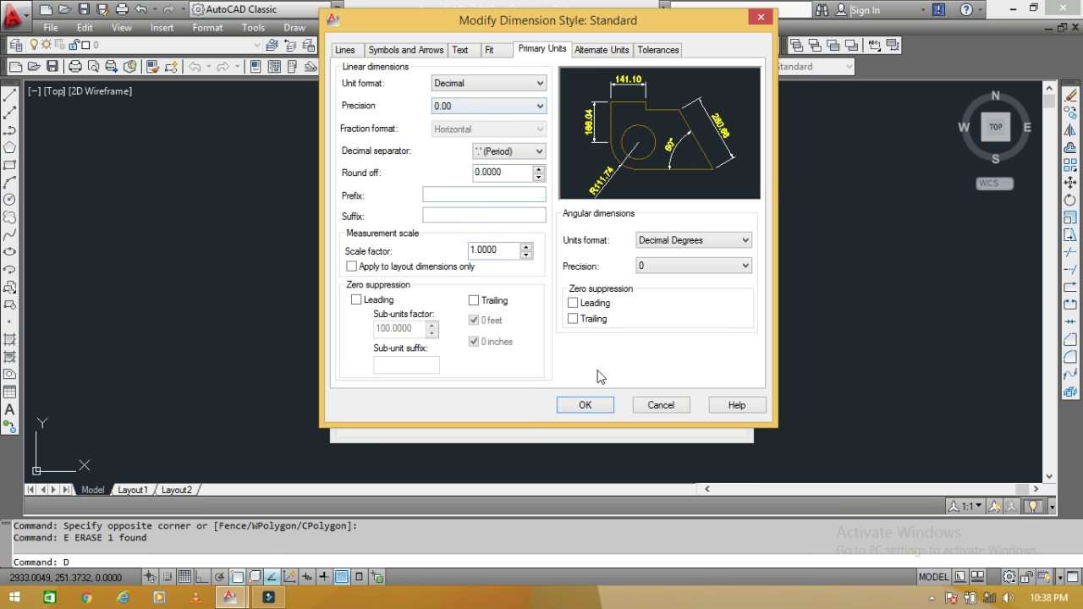
left_click(584, 405)
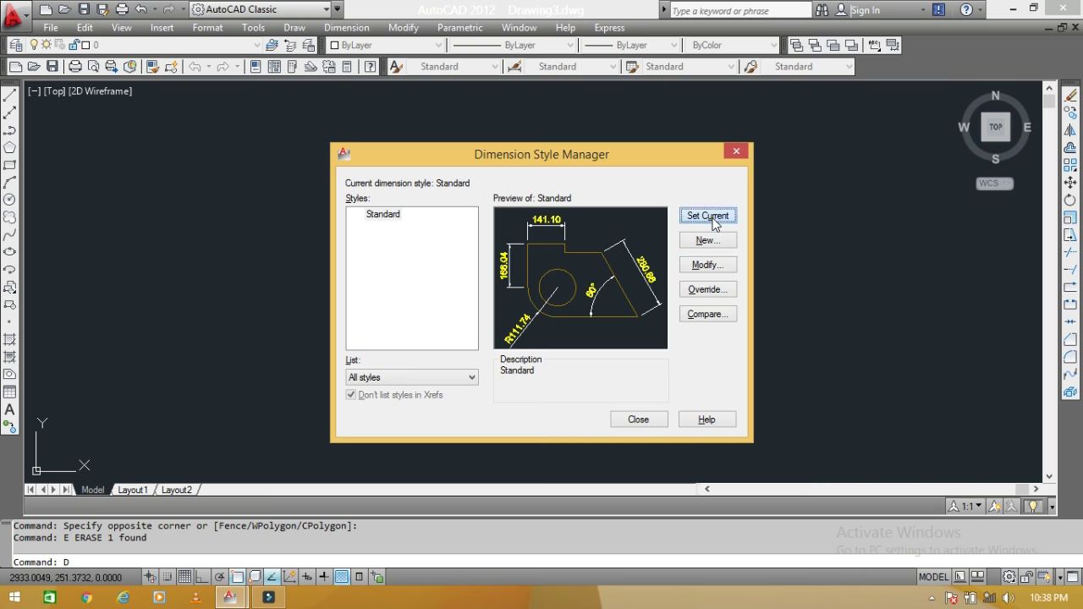
left_click(641, 421)
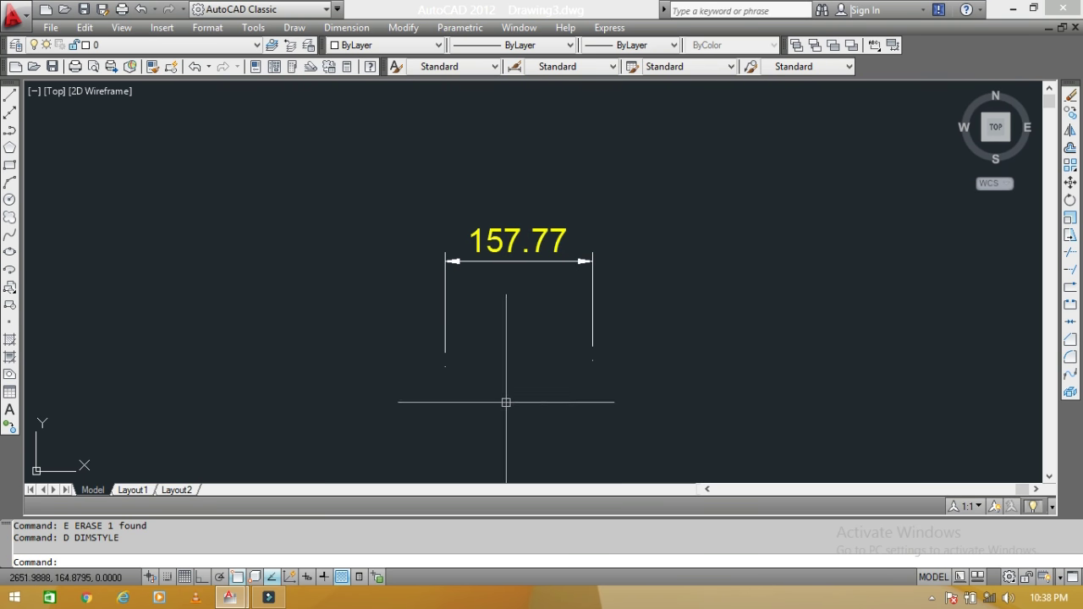
Step: Zoom in to check the dimension reads 157.77, then reopen the Dimension Style Manager
scroll(478, 195, "up", 2)
scroll(524, 270, "up", 2)
middle_click_drag(544, 297, 486, 288)
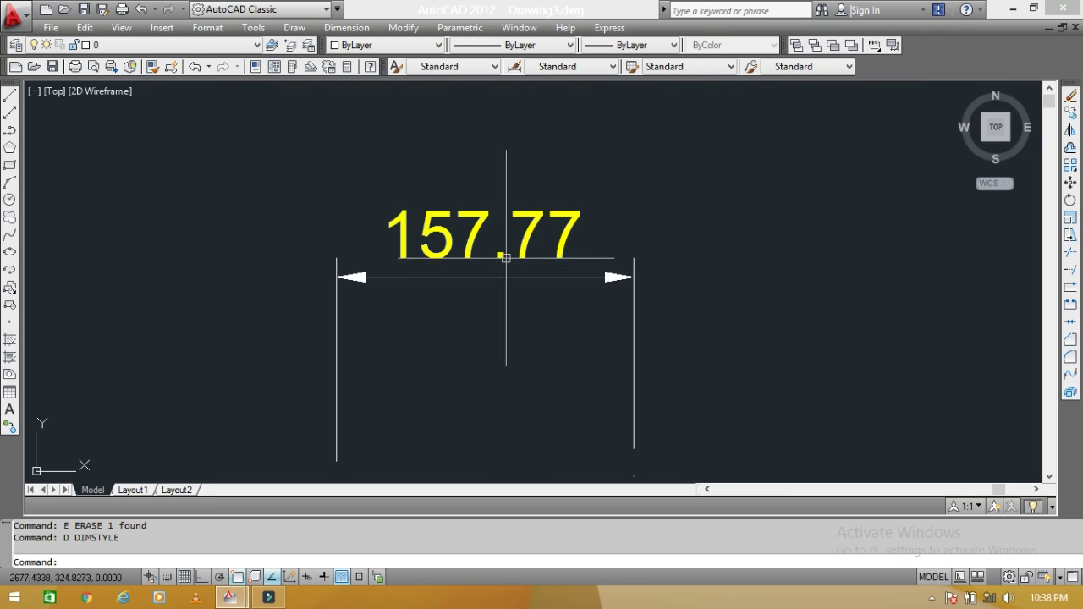
scroll(496, 266, "up", 2)
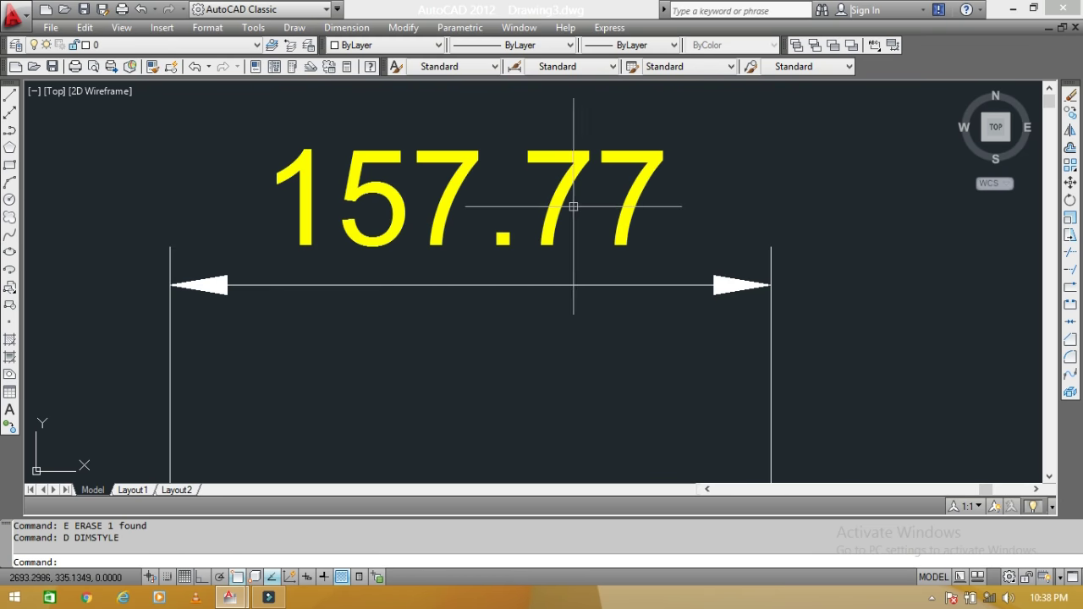
scroll(575, 207, "down", 3)
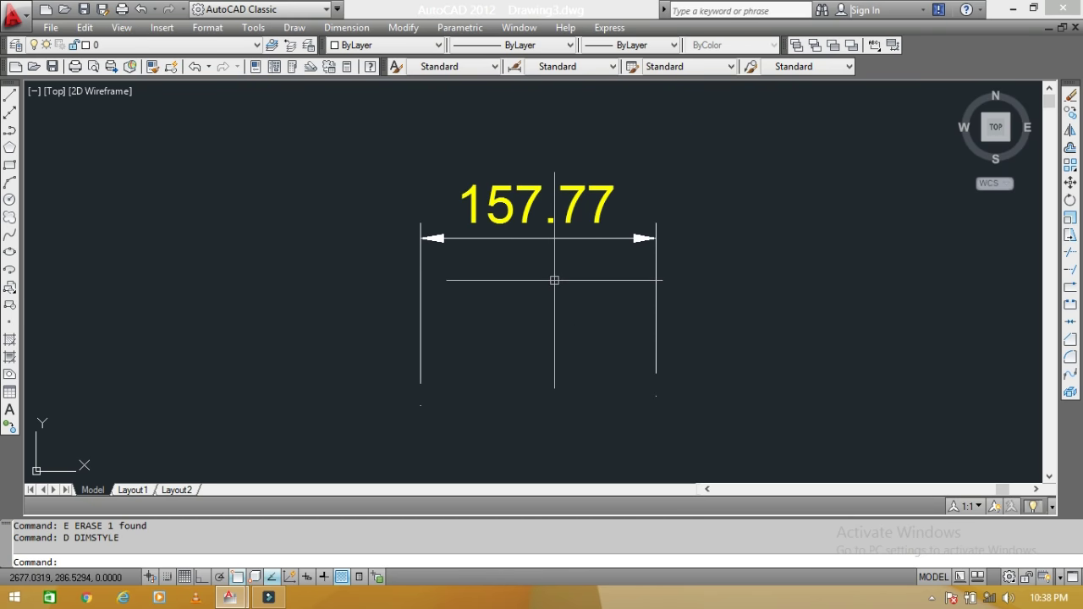
scroll(500, 203, "up", 3)
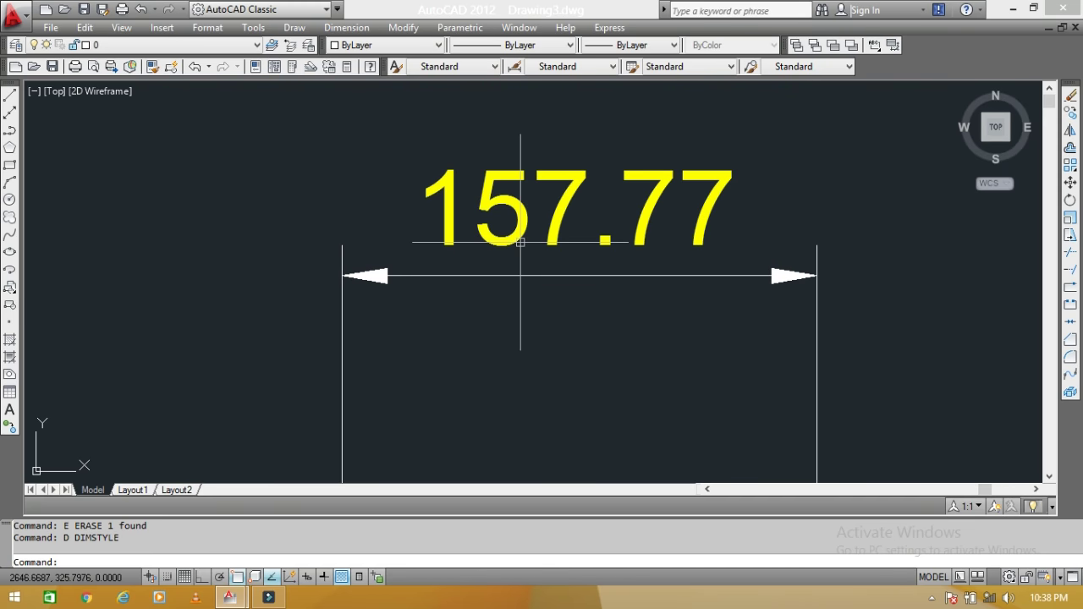
type("D")
key("Return")
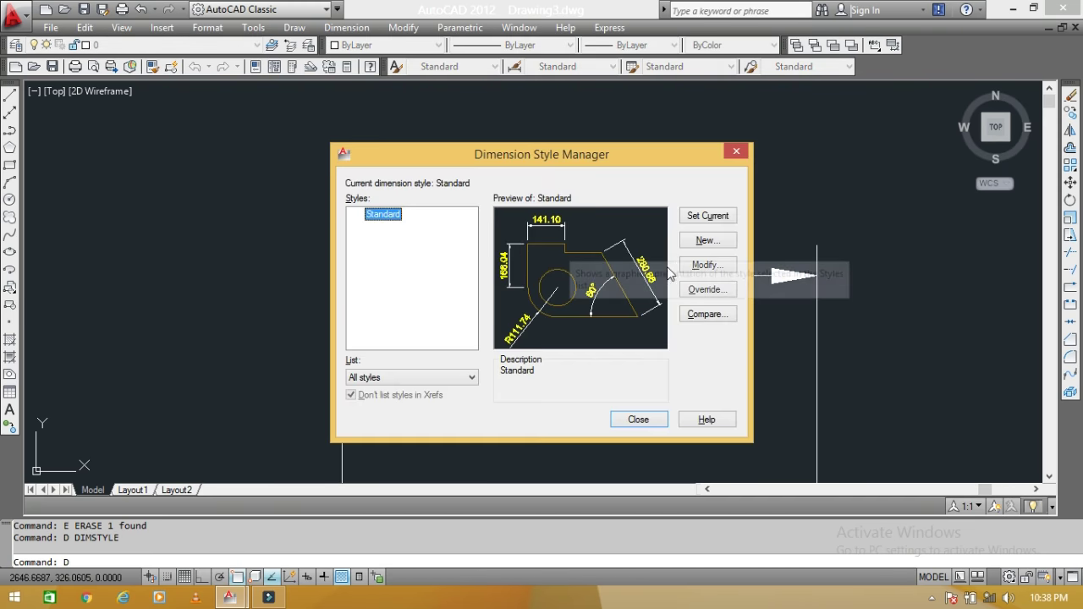
Step: Reset Standard's linear precision to 0, make it current, and pan to the 158 dimension
left_click(707, 265)
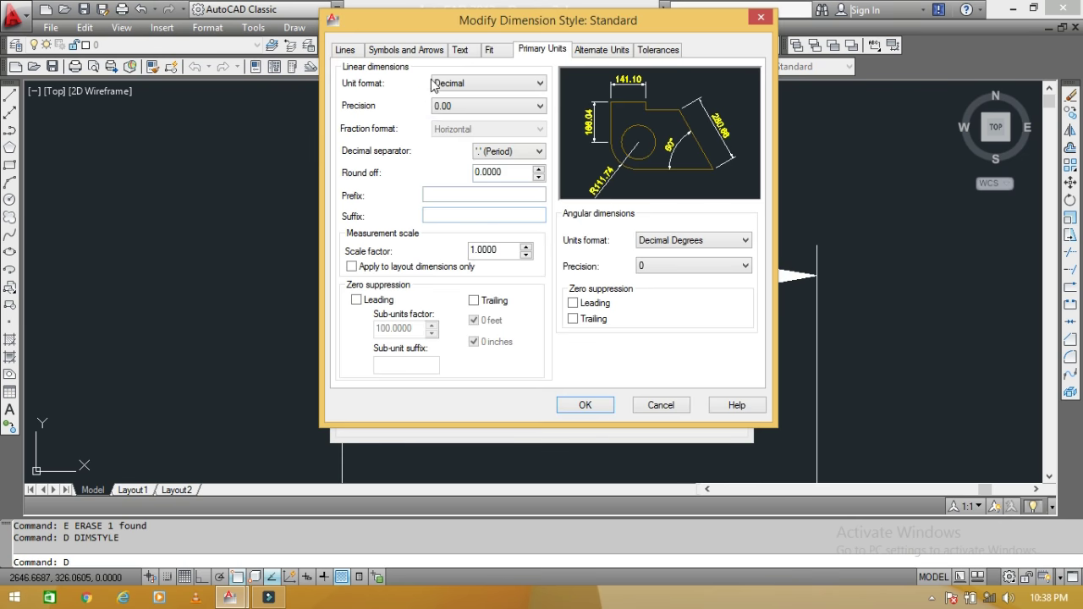
left_click(489, 112)
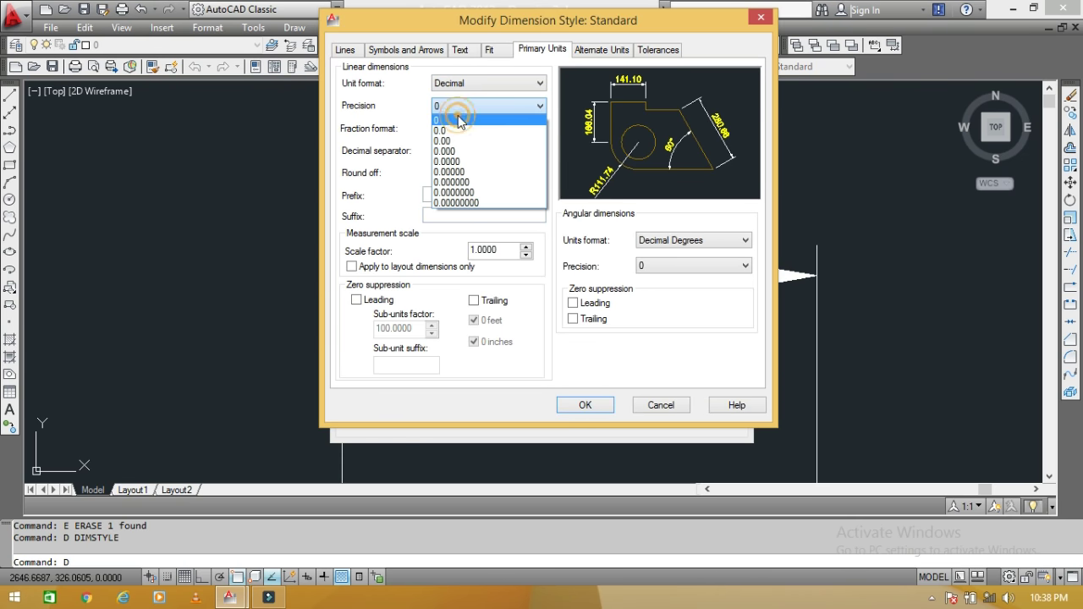
left_click(458, 115)
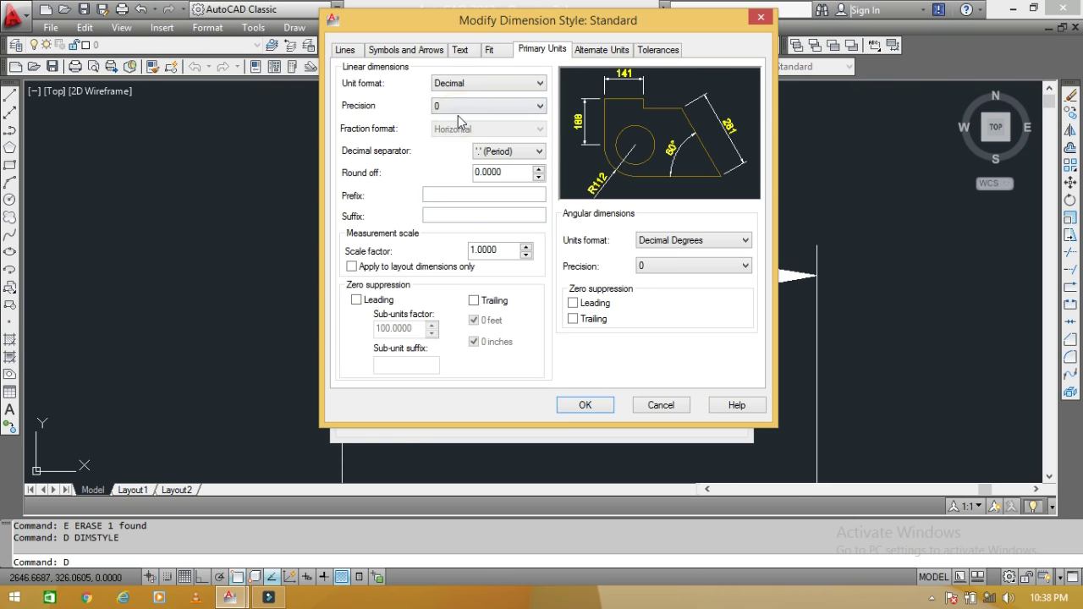
left_click(584, 404)
left_click(695, 213)
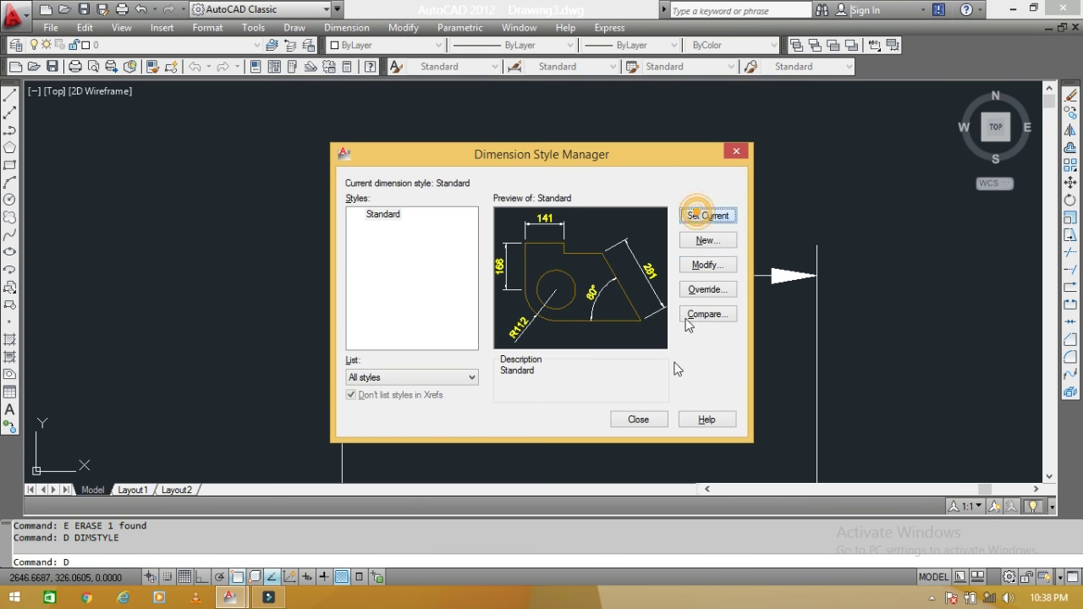
left_click(638, 419)
scroll(633, 321, "down", 2)
scroll(545, 195, "down", 2)
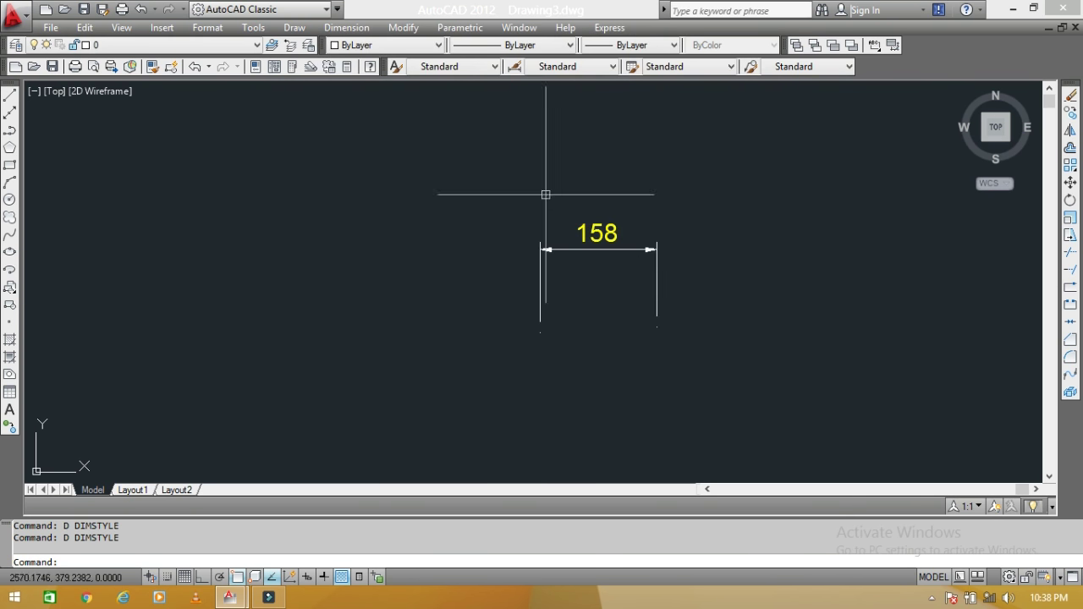
middle_click_drag(597, 278, 516, 263)
middle_click_drag(538, 289, 548, 289)
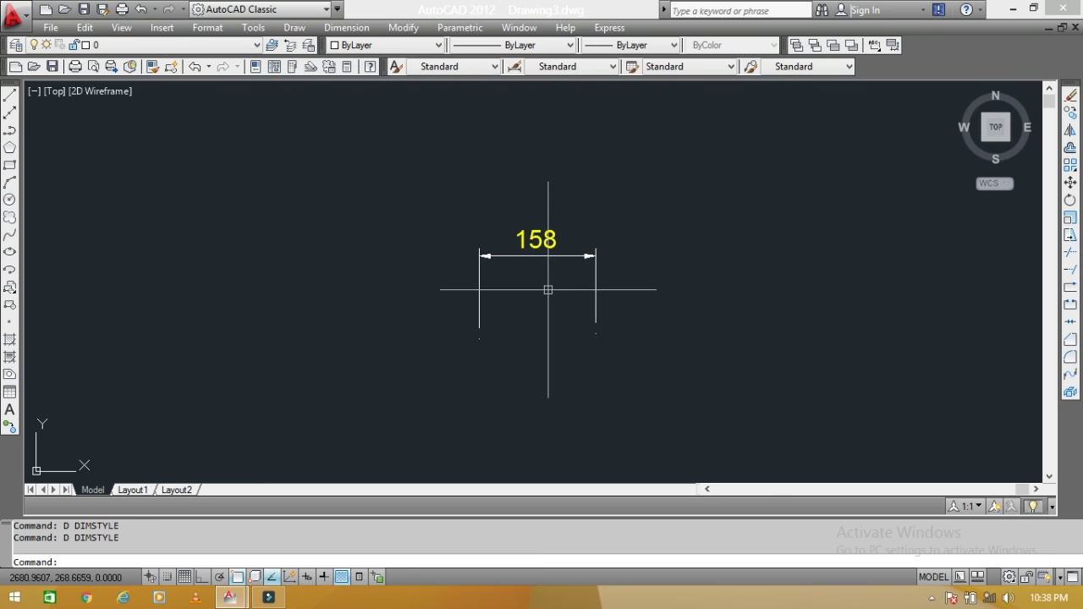